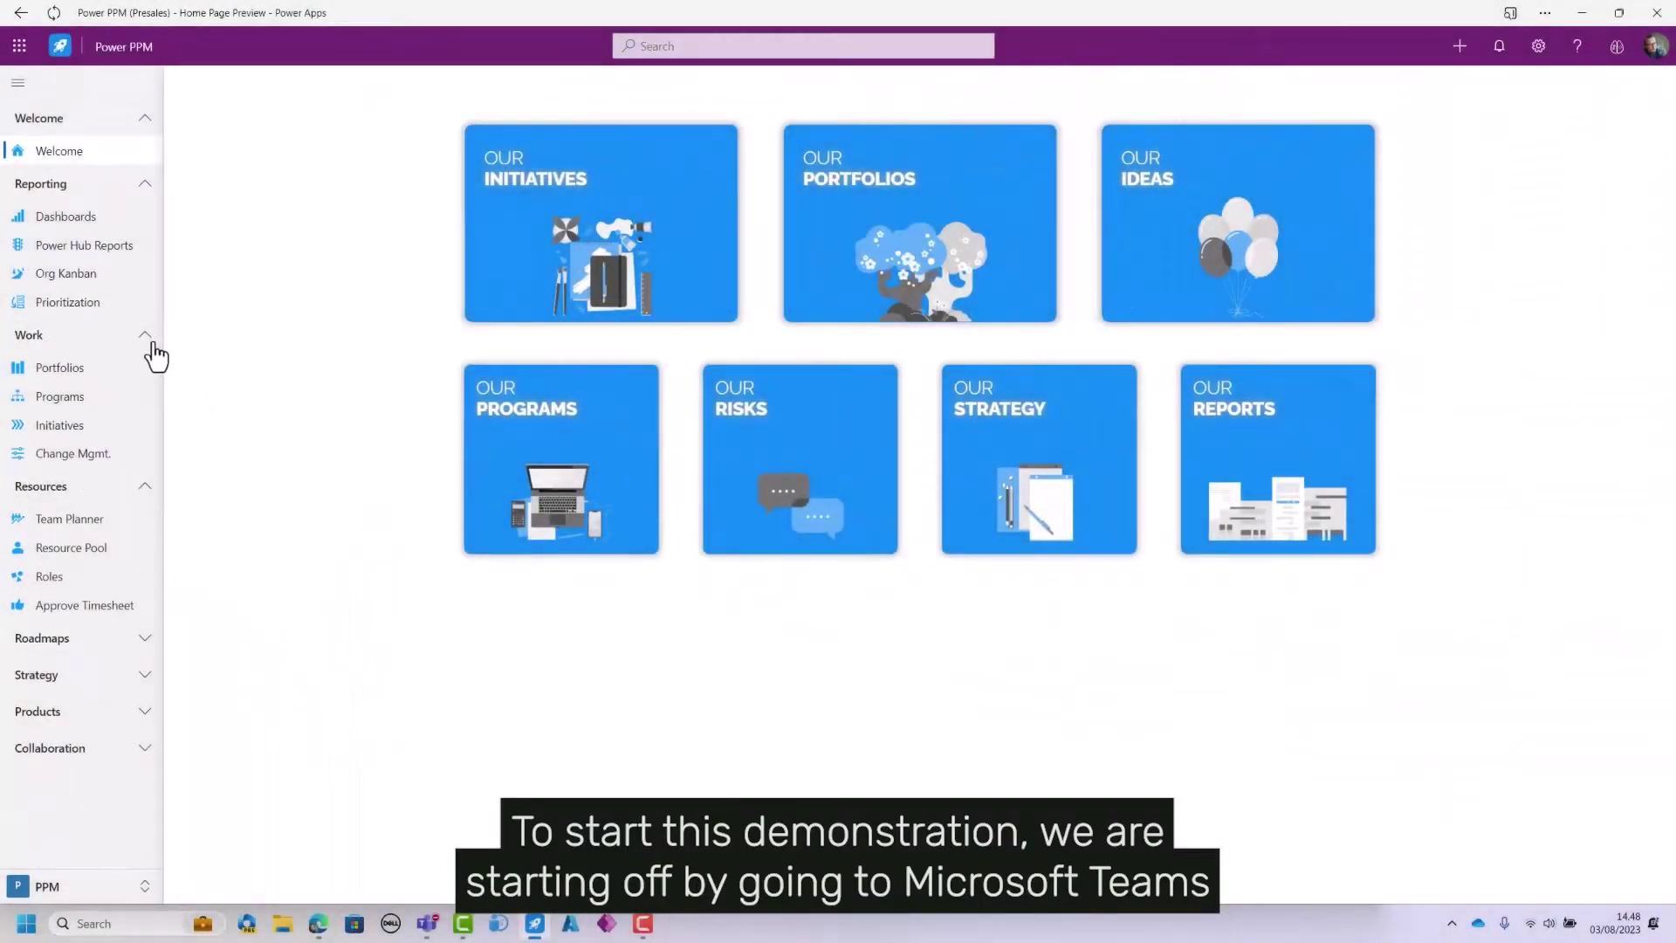
Collapse the Work and Reporting groups in the site navigation
{"action": "left_click", "coordinate": [146, 336]}
{"action": "left_click", "coordinate": [146, 185]}
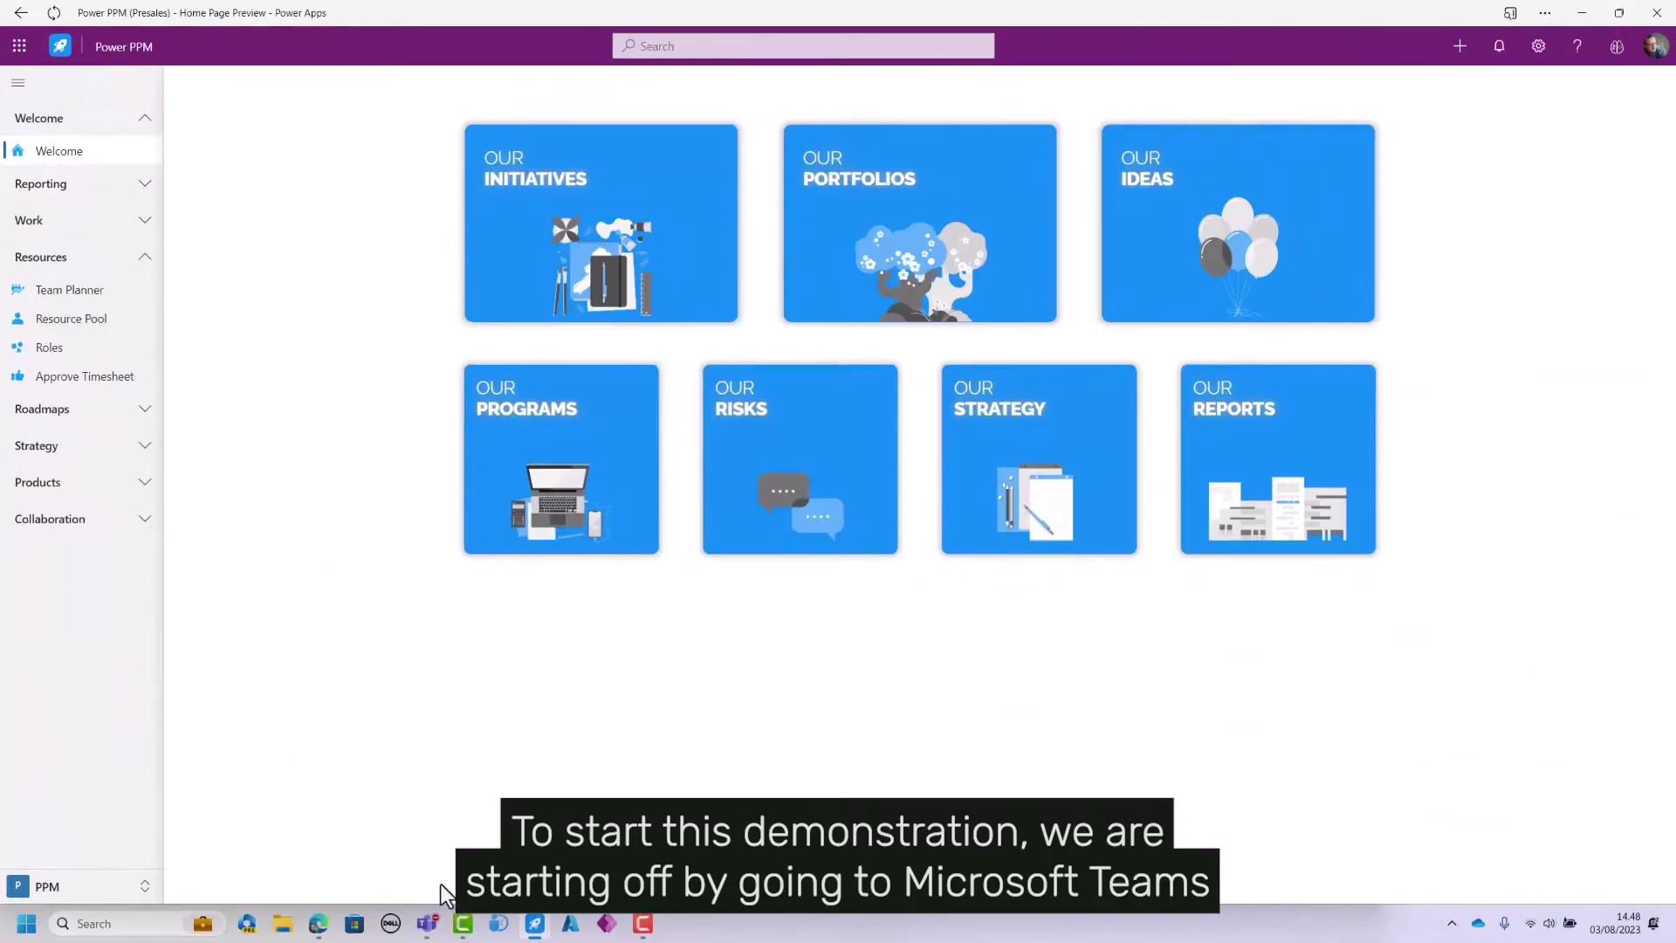
Switch to Microsoft Teams and send the message "hi" to the Power PPM Bot Essentials chat
{"action": "left_click", "coordinate": [427, 925]}
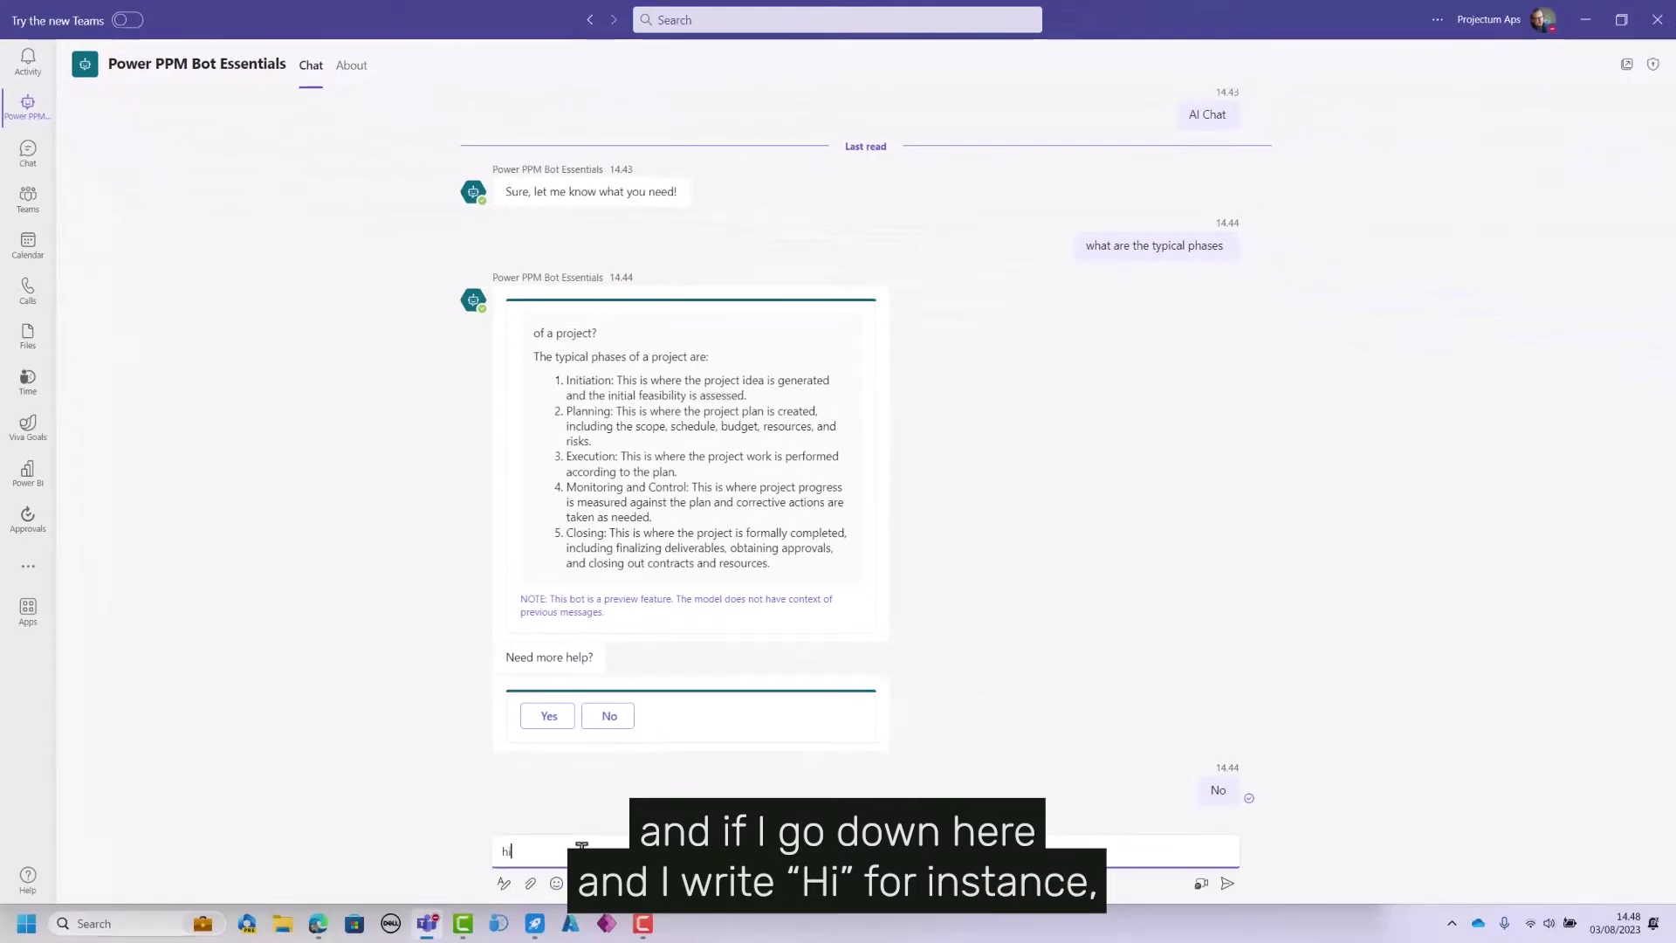
{"action": "key", "text": "Return"}
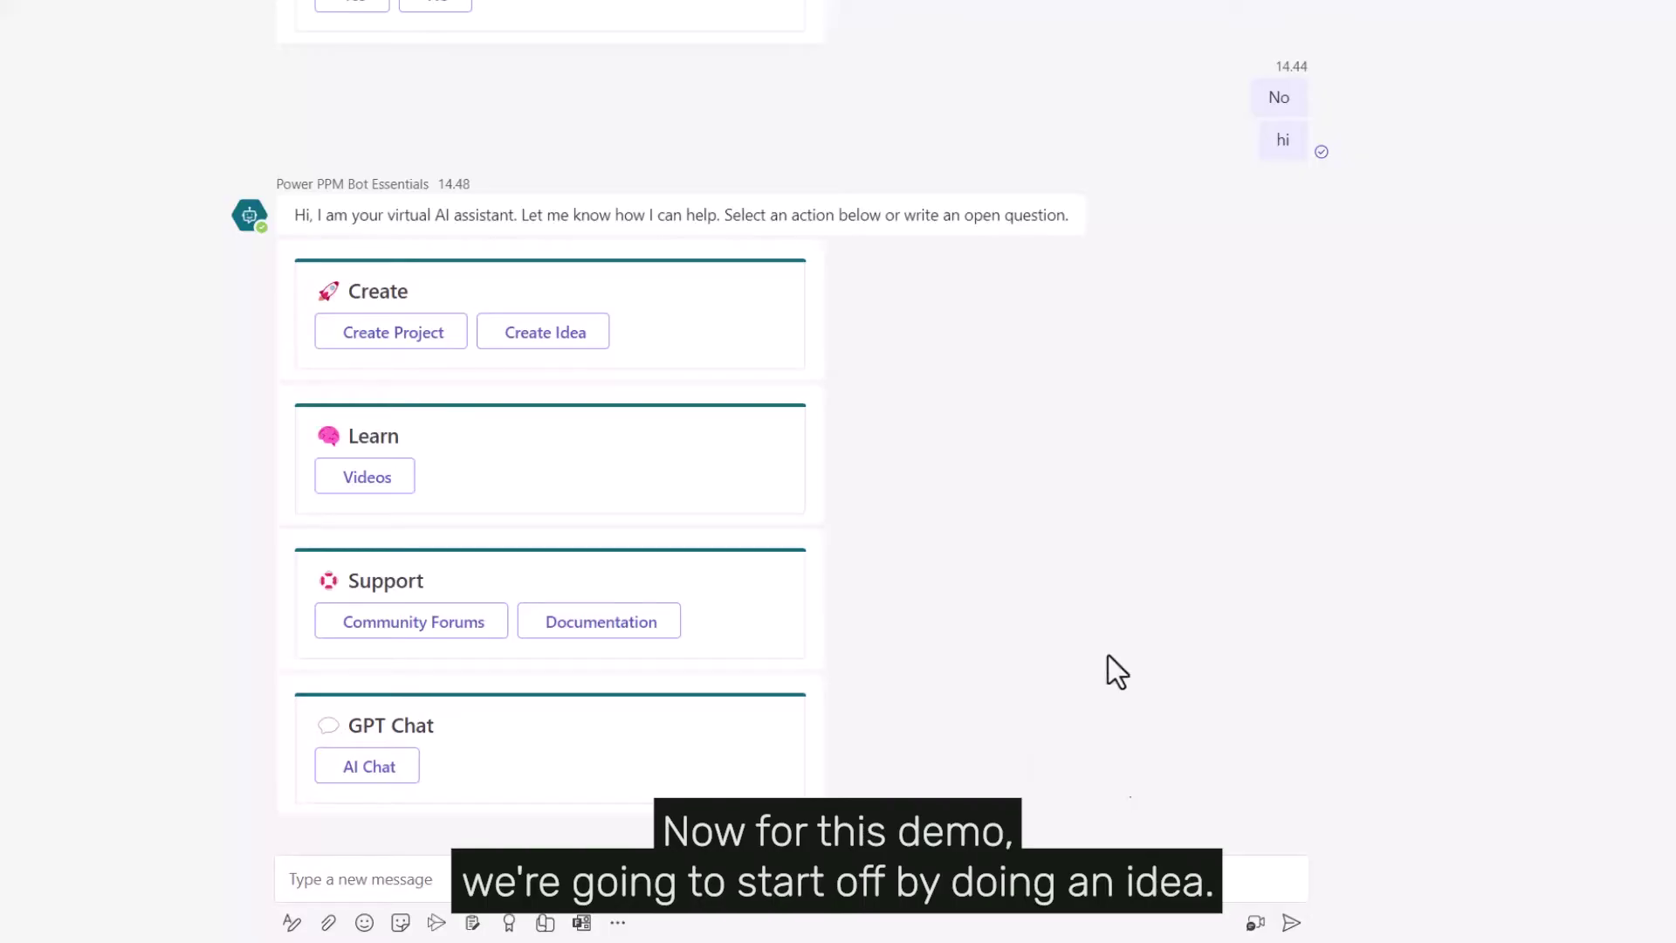
Create an idea through the bot named "Webcast demo 123" with the description "My super idea description", and accept further help
{"action": "left_click", "coordinate": [541, 347]}
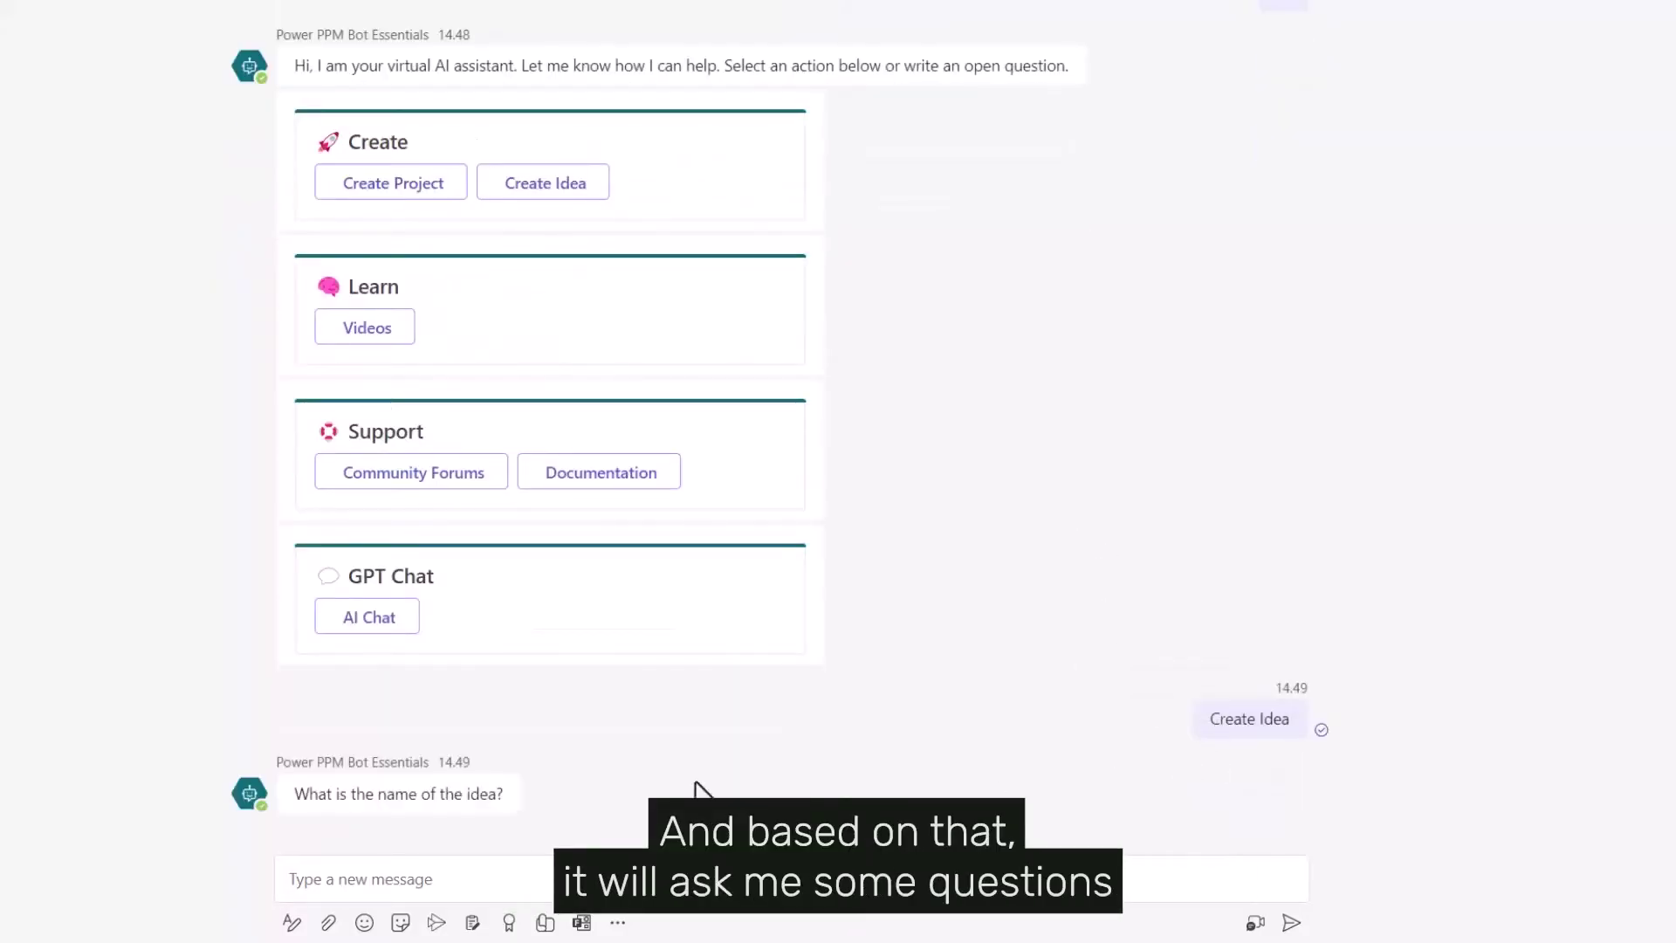
{"action": "left_click", "coordinate": [479, 879]}
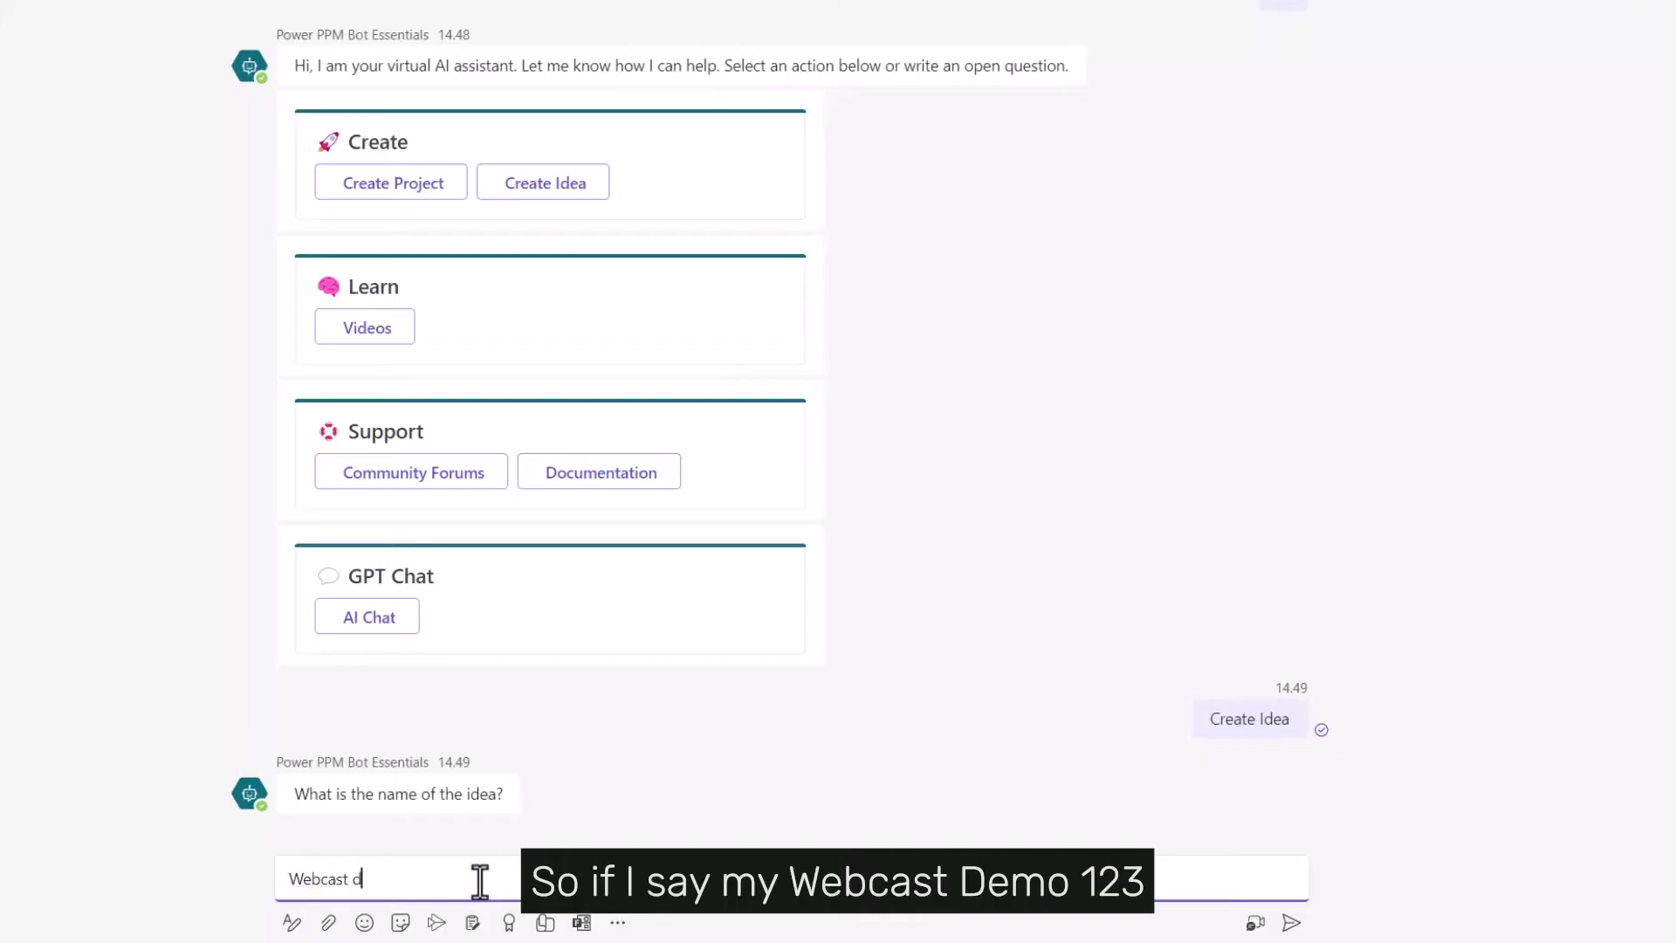
{"action": "type", "text": "Webcast demo 123"}
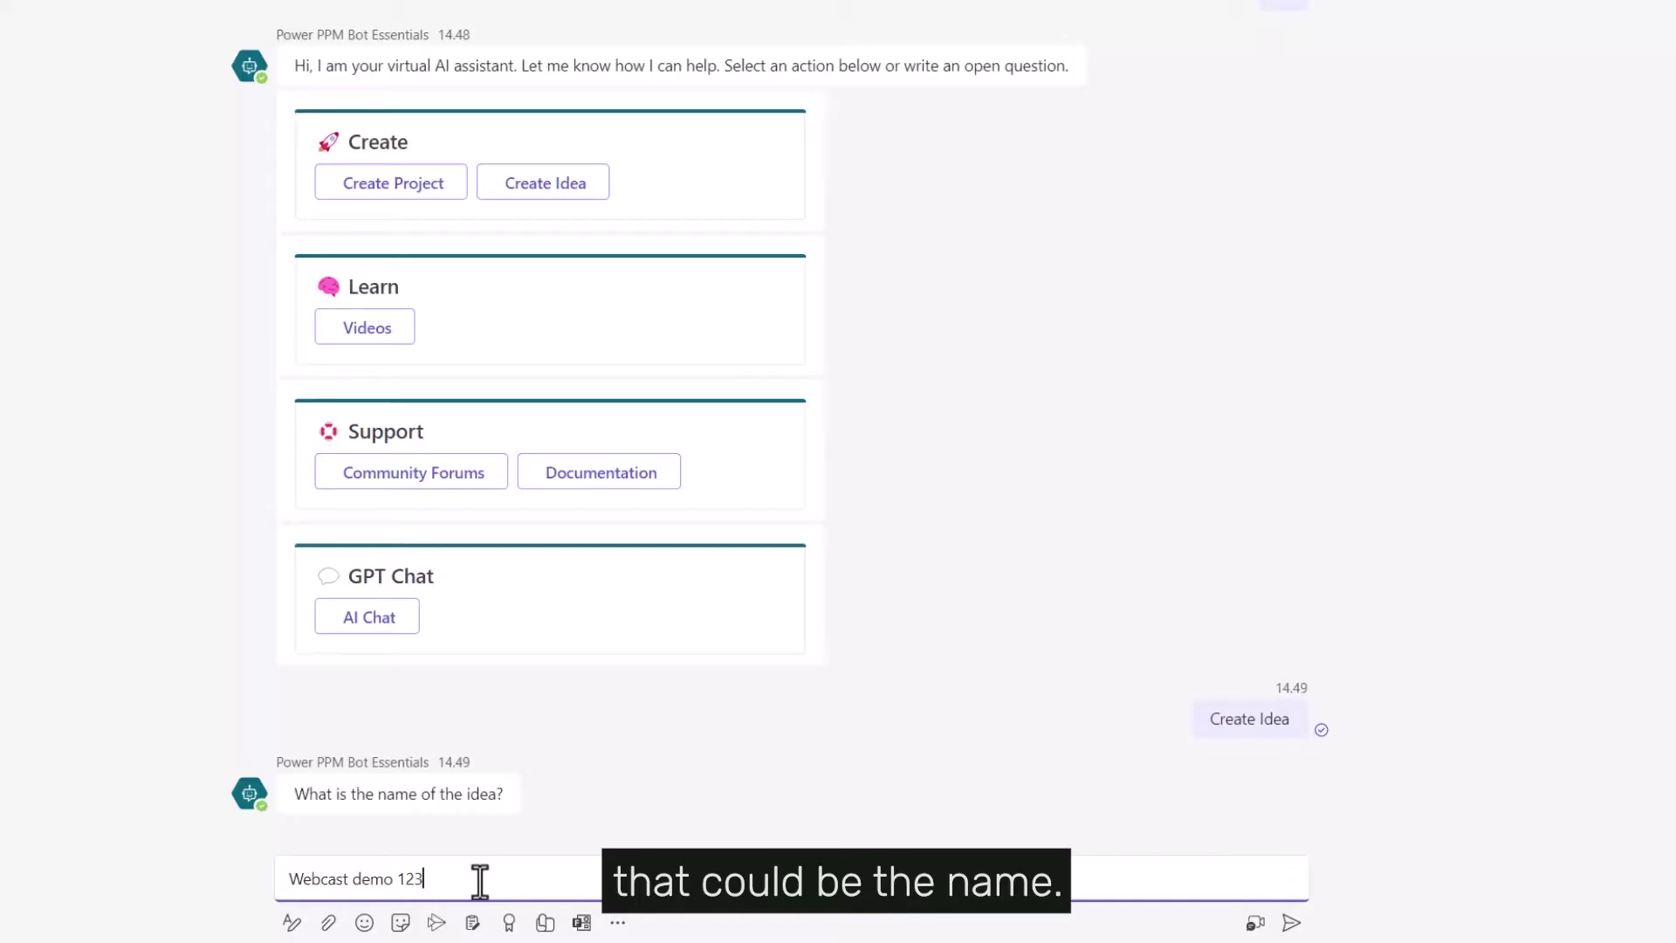
{"action": "key", "text": "Return"}
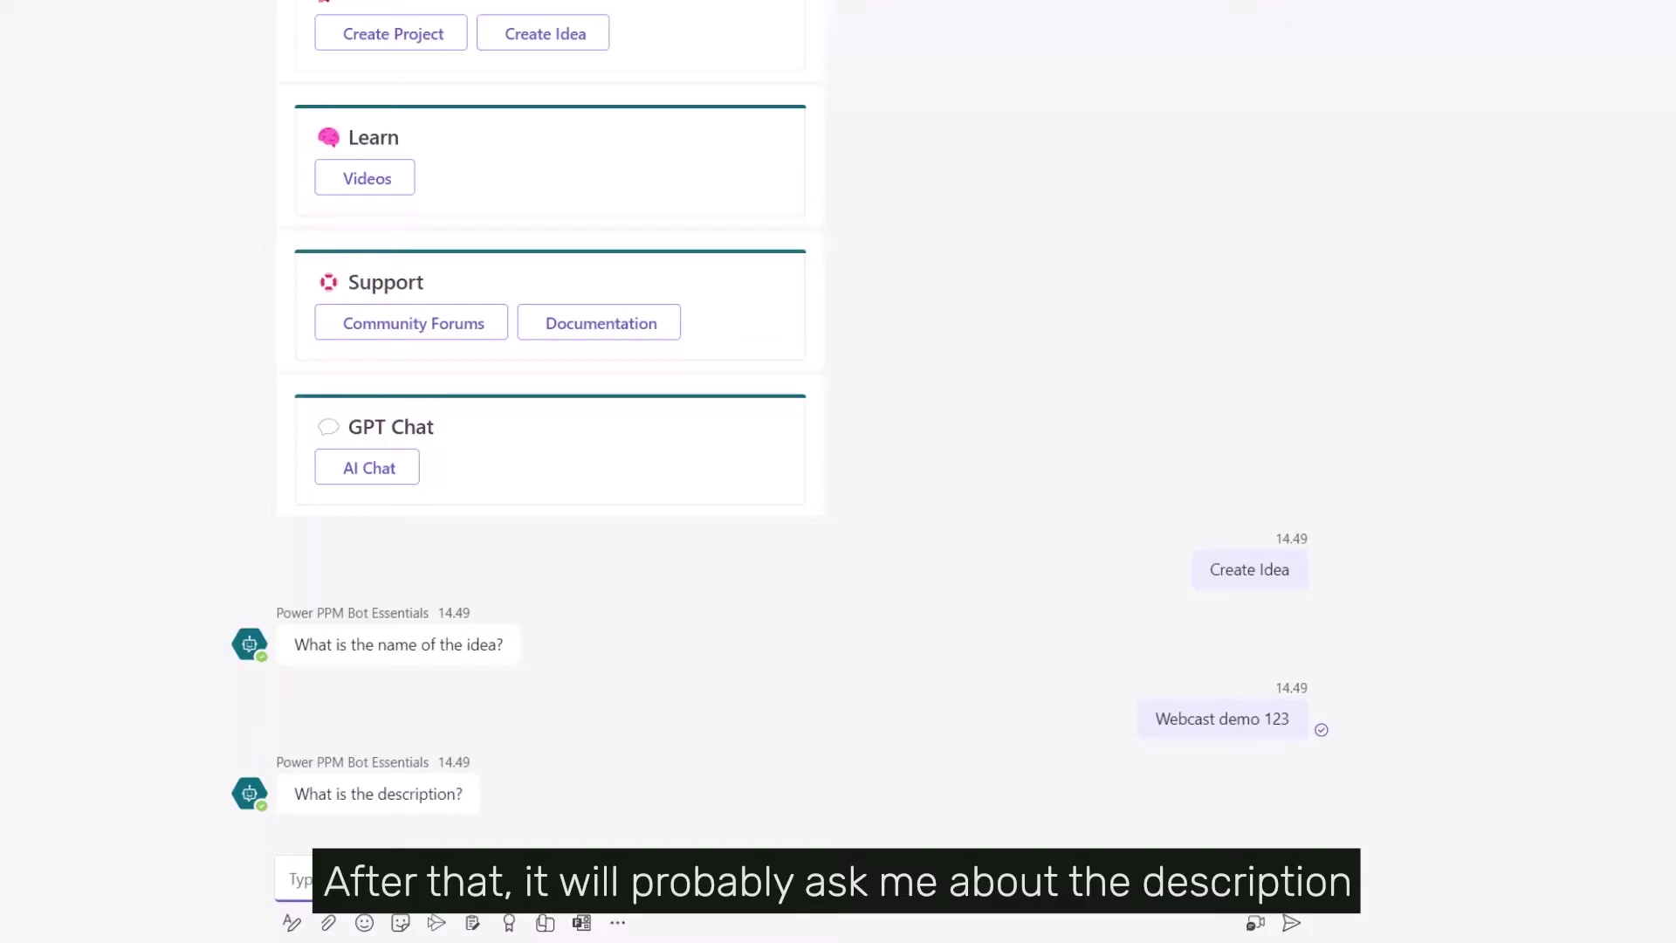
{"action": "type", "text": "My super idea"}
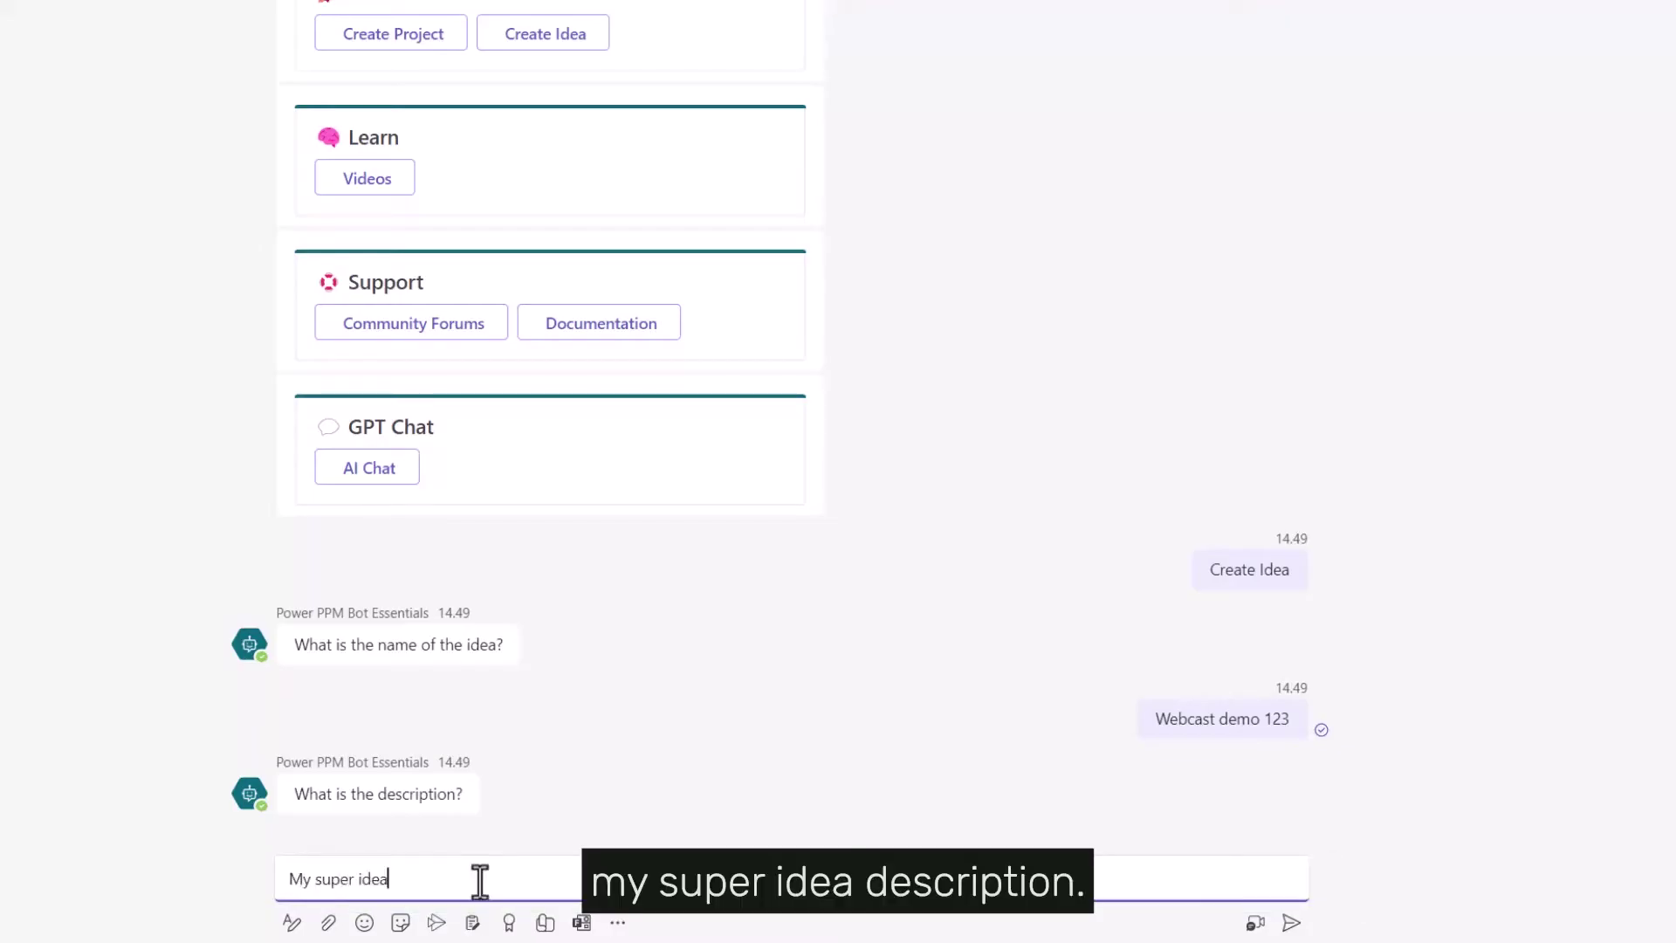
{"action": "type", "text": " description"}
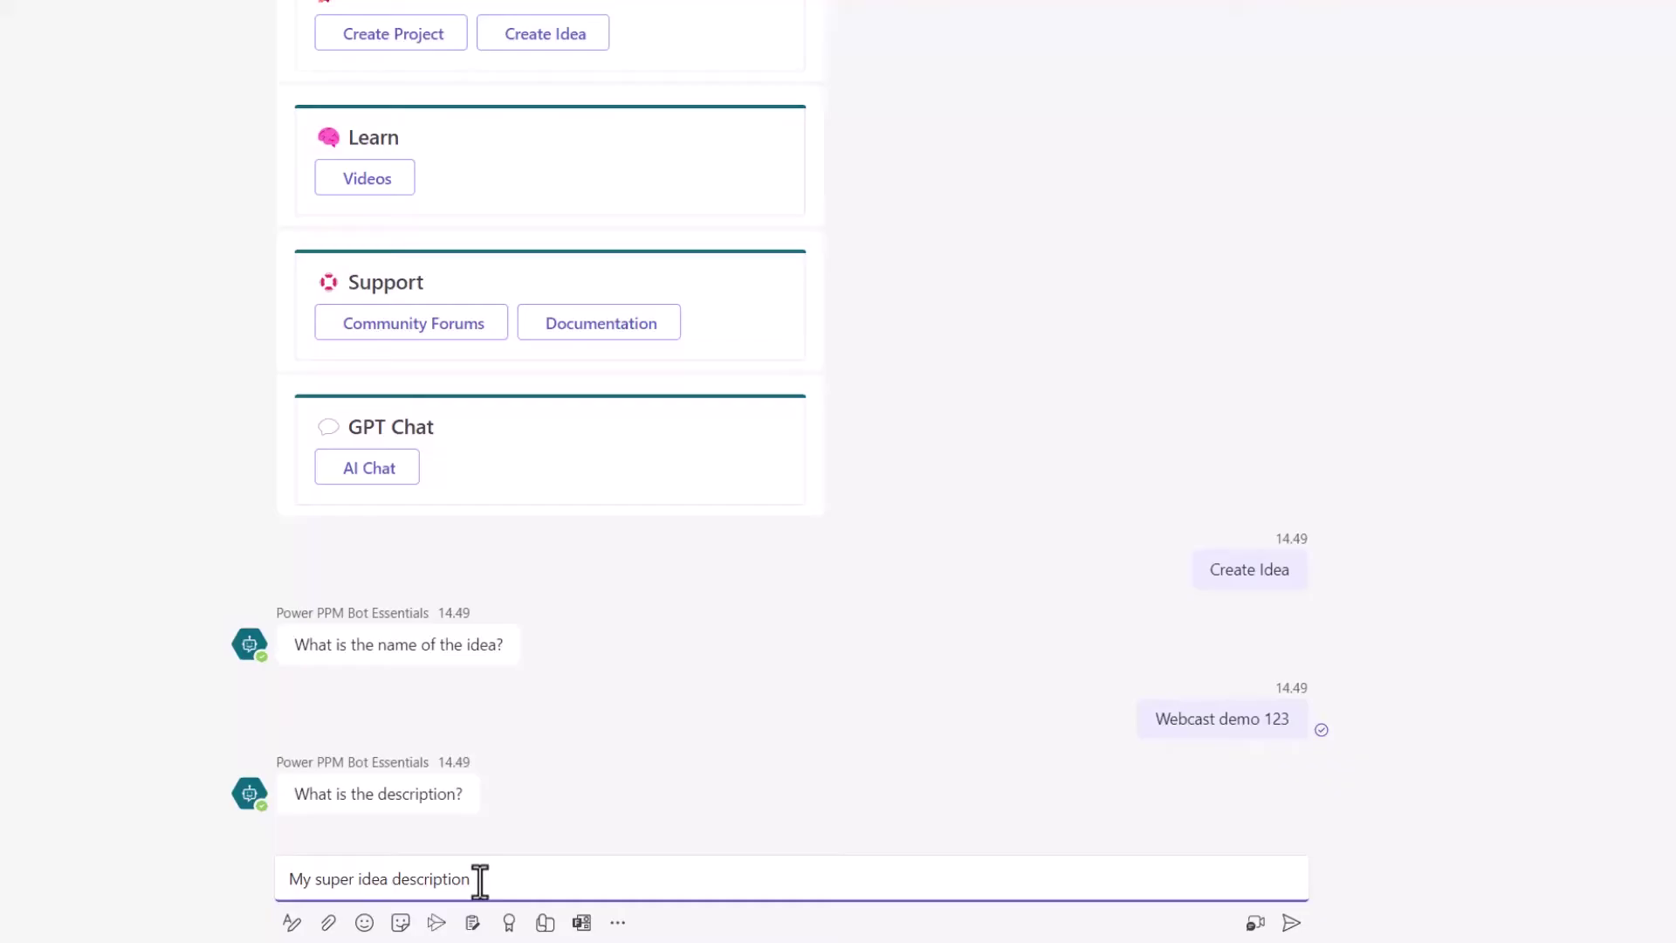
{"action": "key", "text": "Return"}
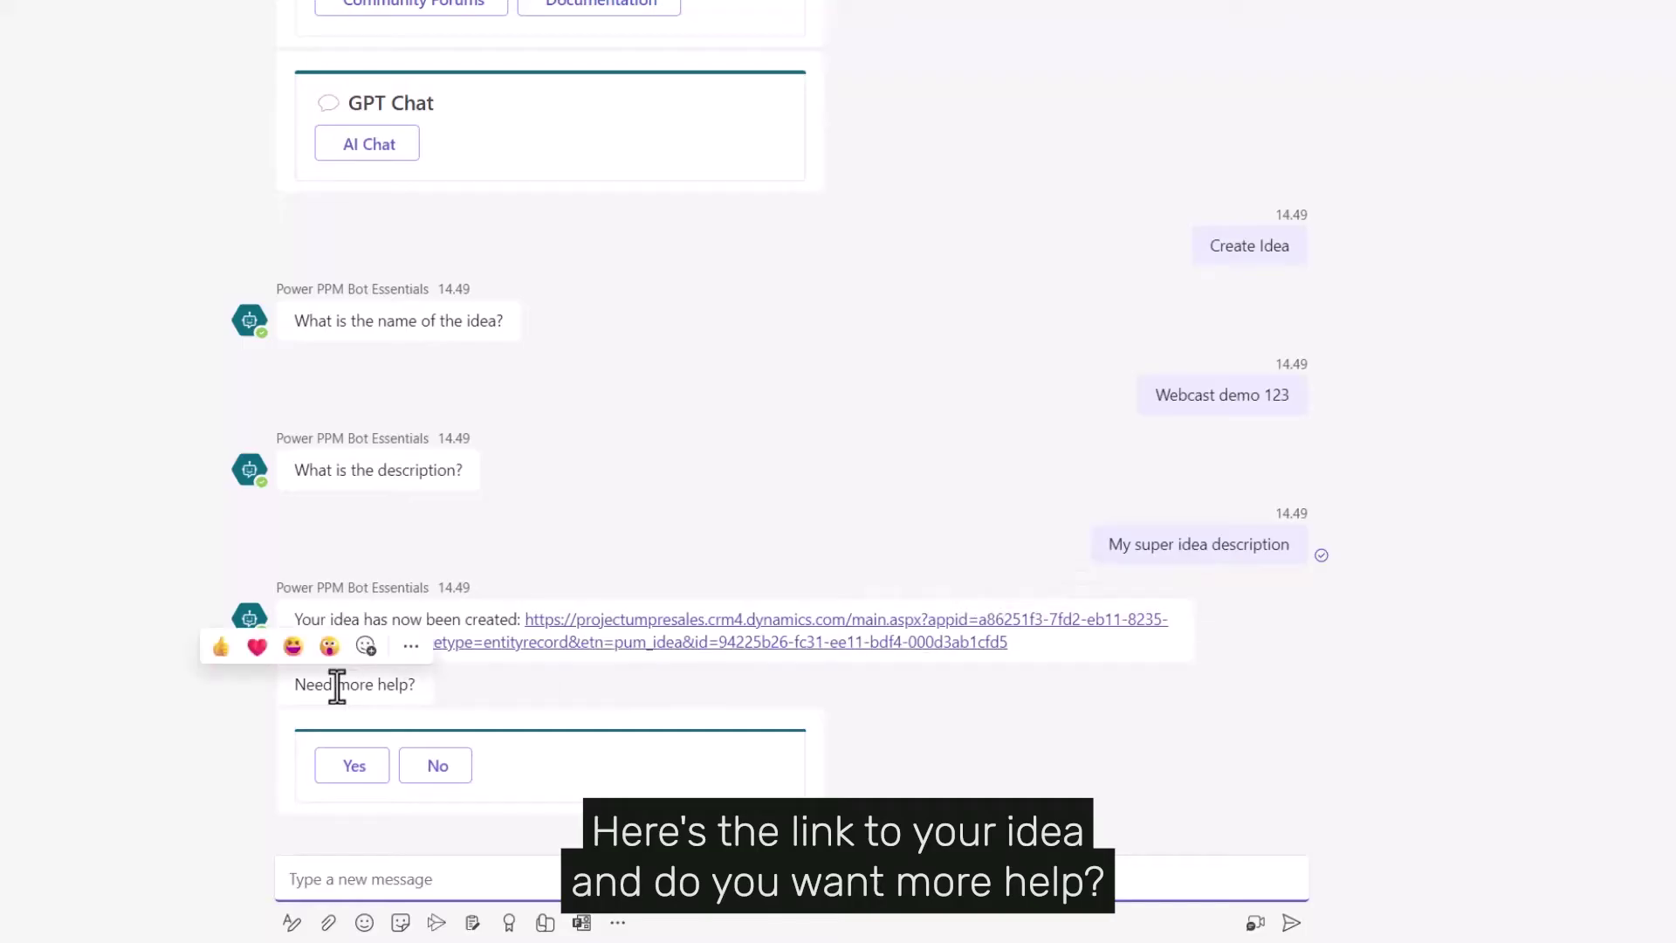
{"action": "left_click", "coordinate": [371, 770]}
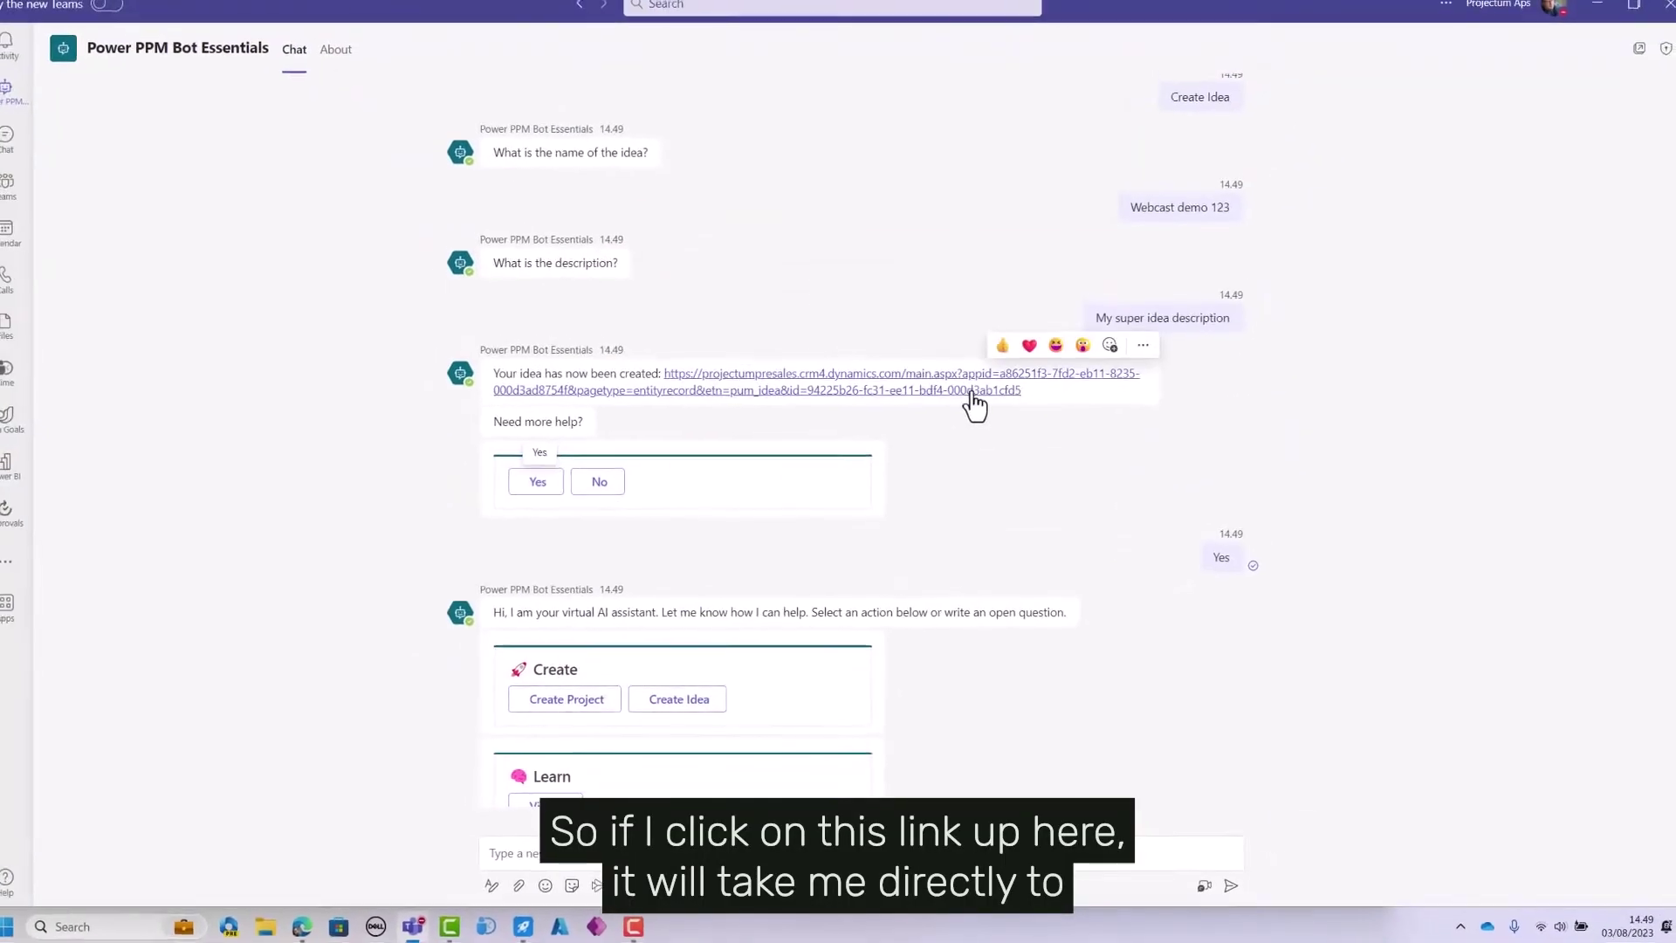
Open the created idea from the bot's link in a maximized browser window and check its justification and name
{"action": "left_click", "coordinate": [971, 392]}
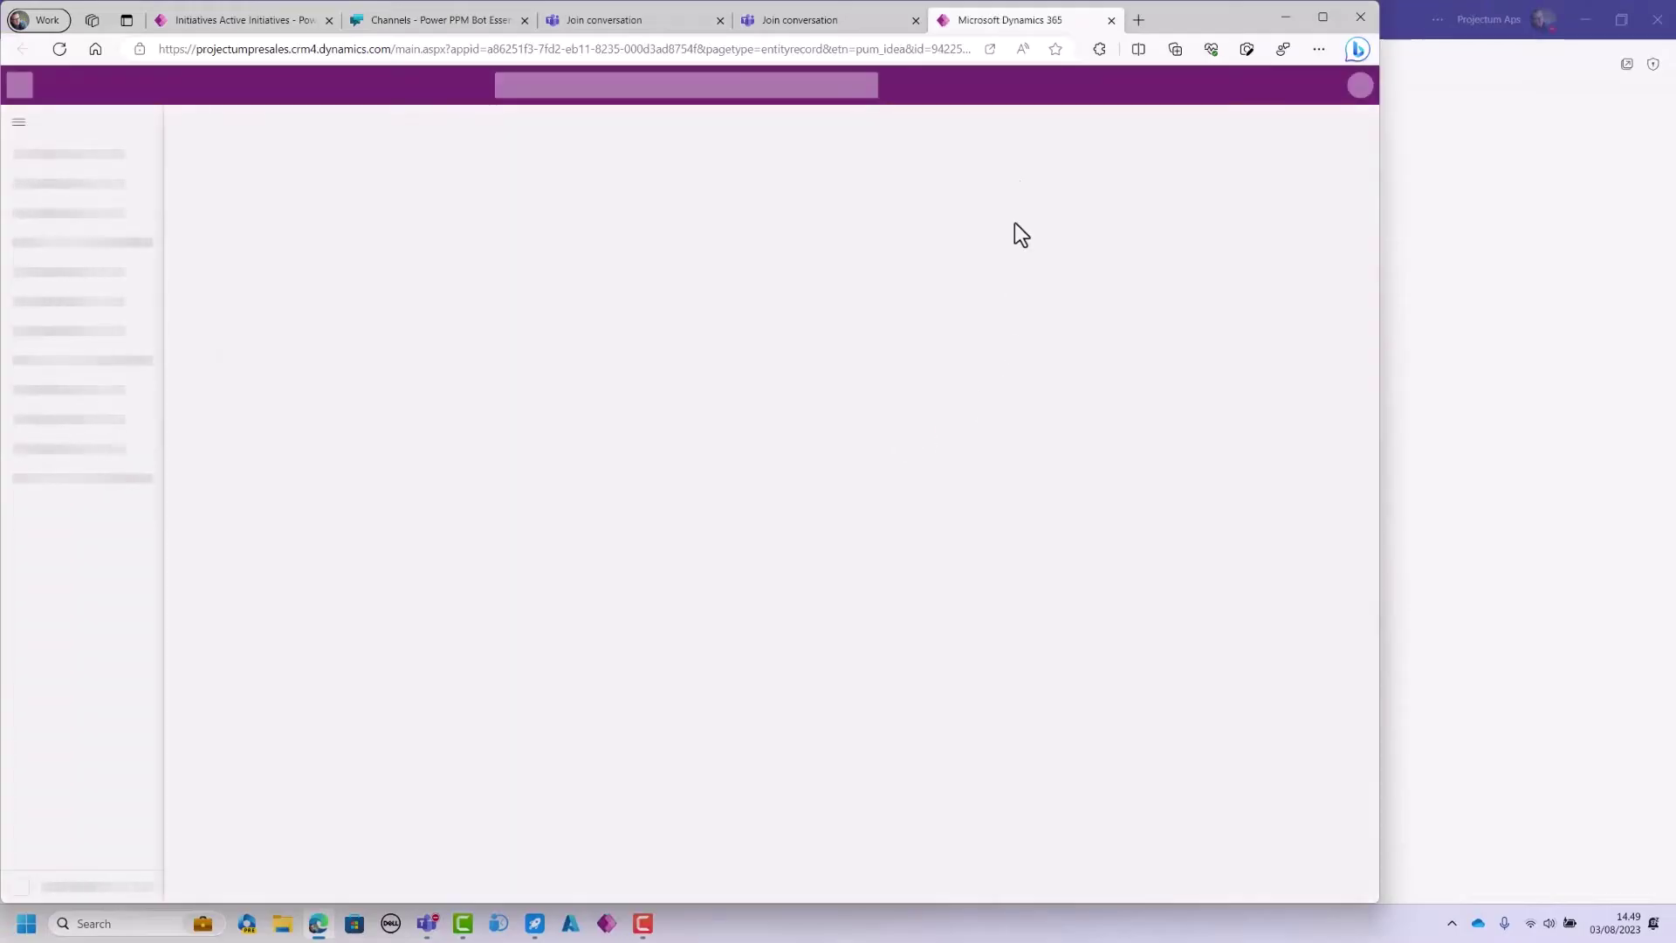
{"action": "left_click", "coordinate": [1320, 19]}
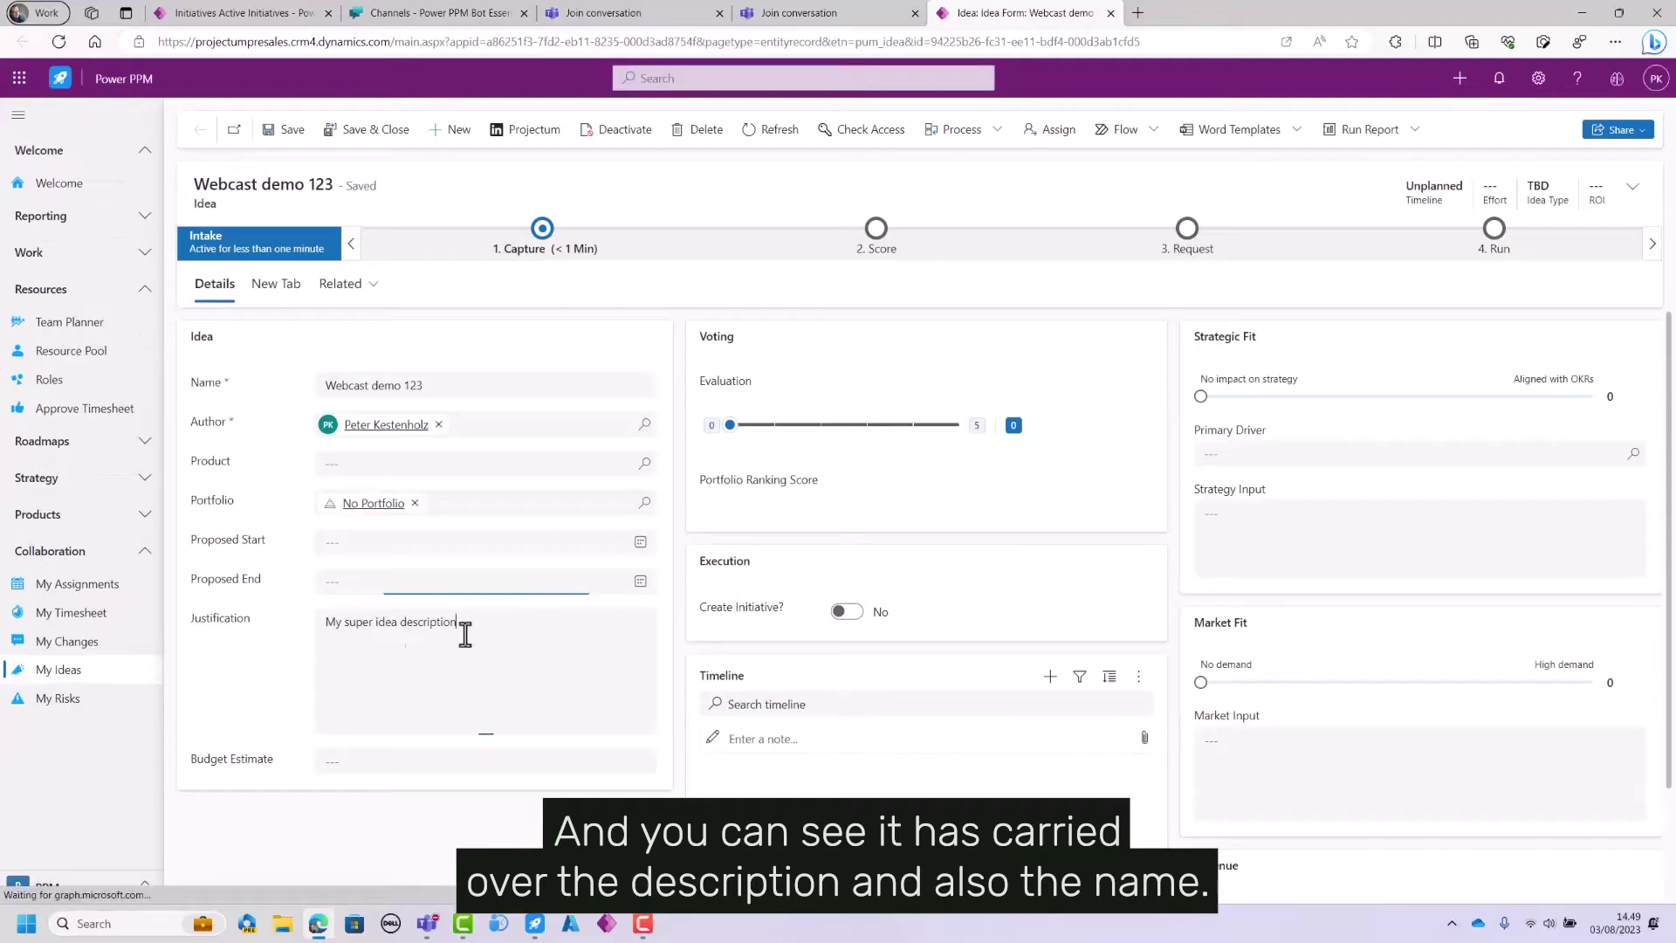
{"action": "left_click_drag", "start_coordinate": [463, 627], "coordinate": [299, 633]}
{"action": "left_click", "coordinate": [438, 385]}
{"action": "key", "text": "ctrl+a"}
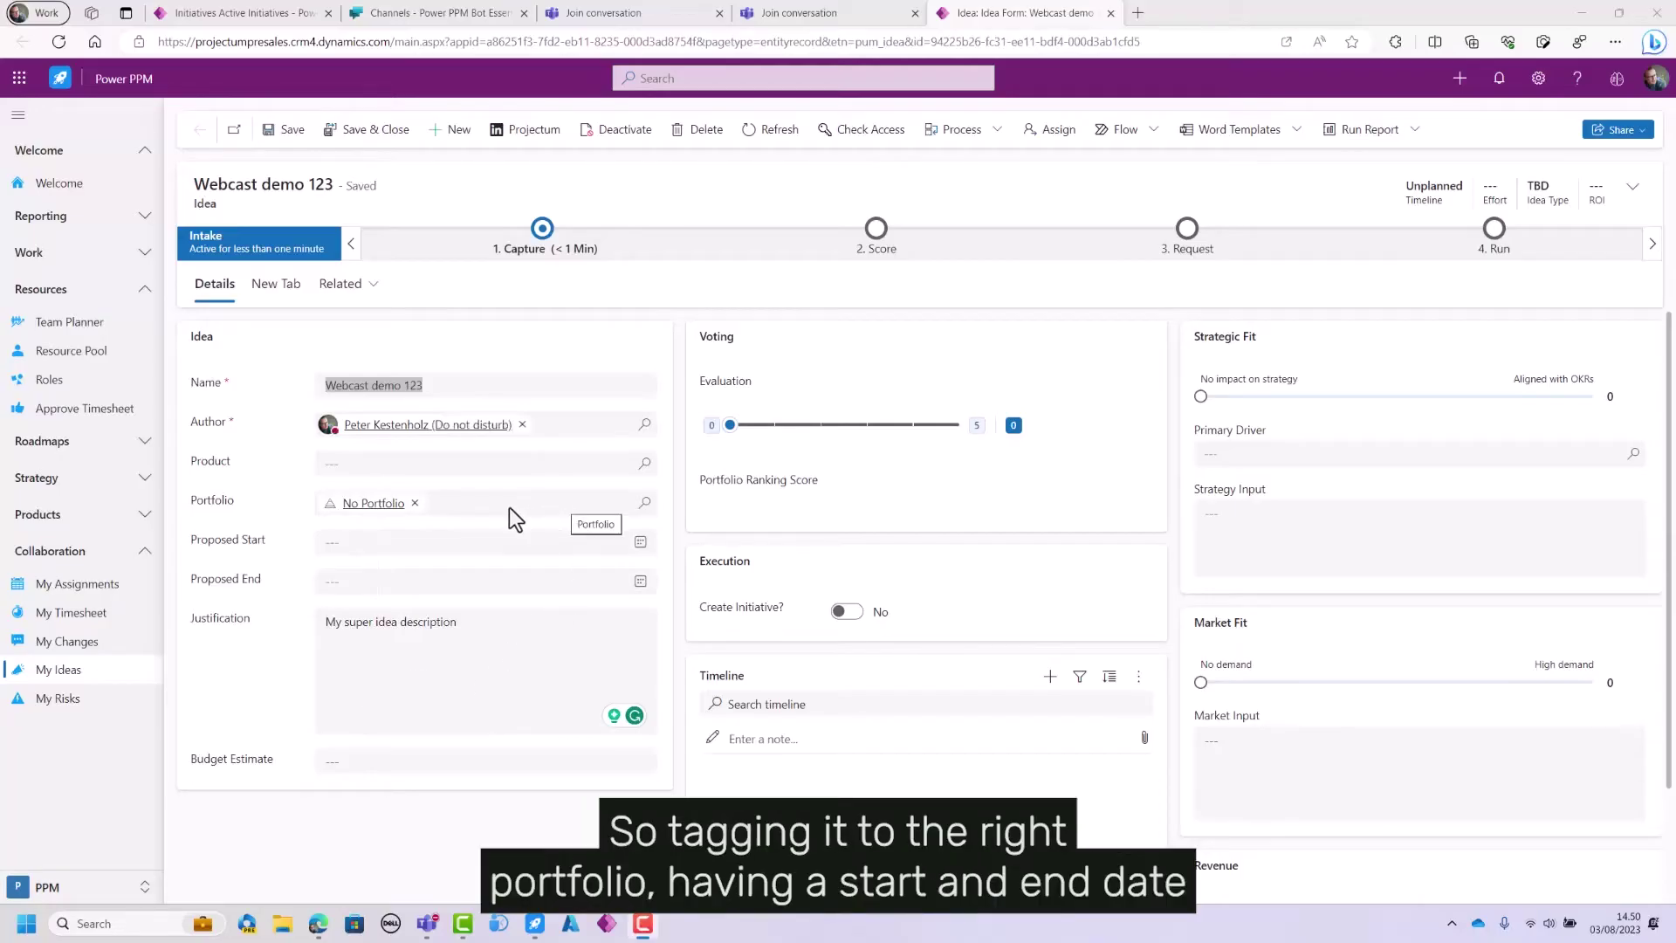
Set the idea's proposed start to 03-08-2023 and its proposed end to 30-11-2023
{"action": "left_click", "coordinate": [641, 542]}
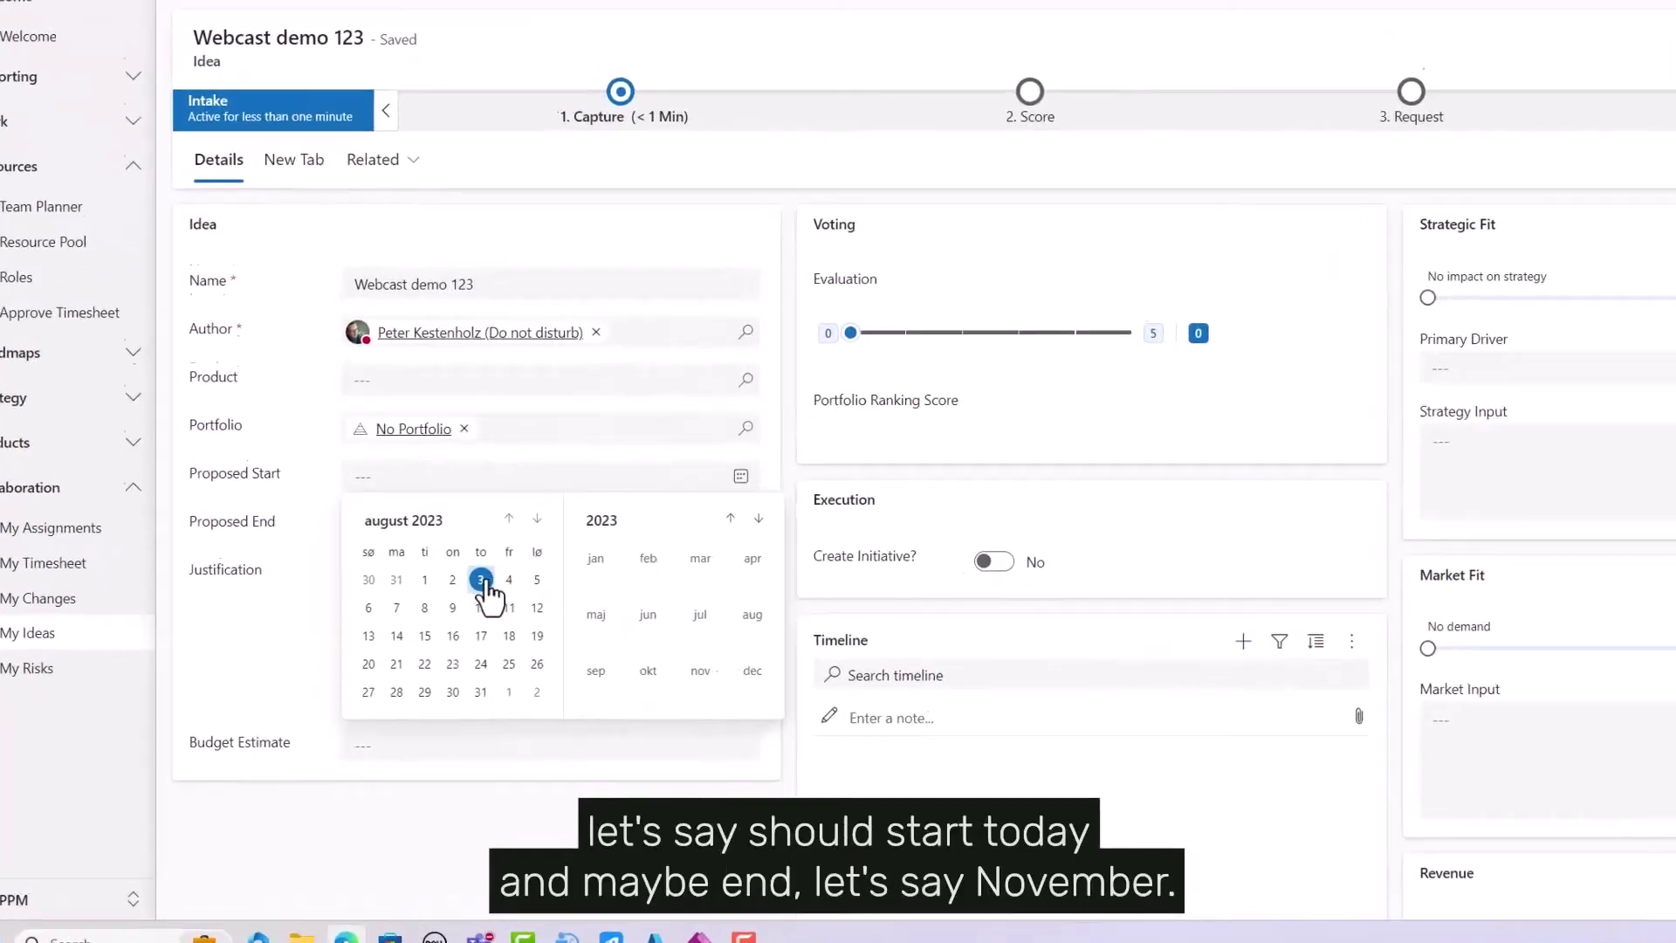
{"action": "left_click", "coordinate": [586, 486]}
{"action": "left_click", "coordinate": [941, 411]}
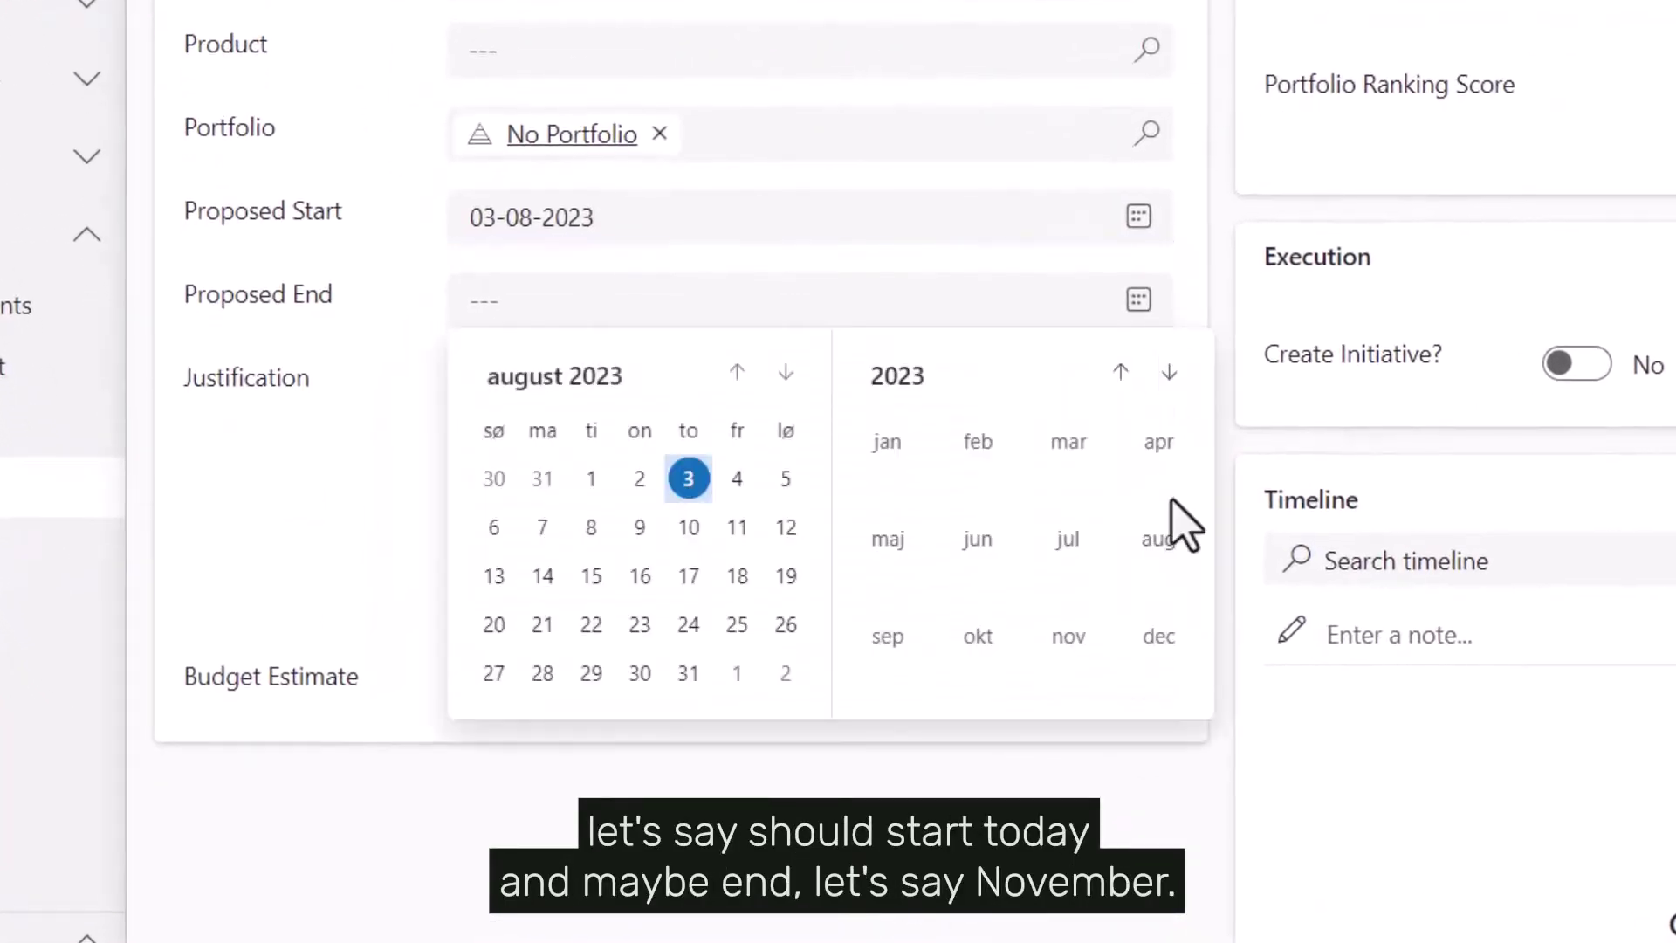
{"action": "left_click", "coordinate": [883, 679]}
{"action": "left_click", "coordinate": [691, 676]}
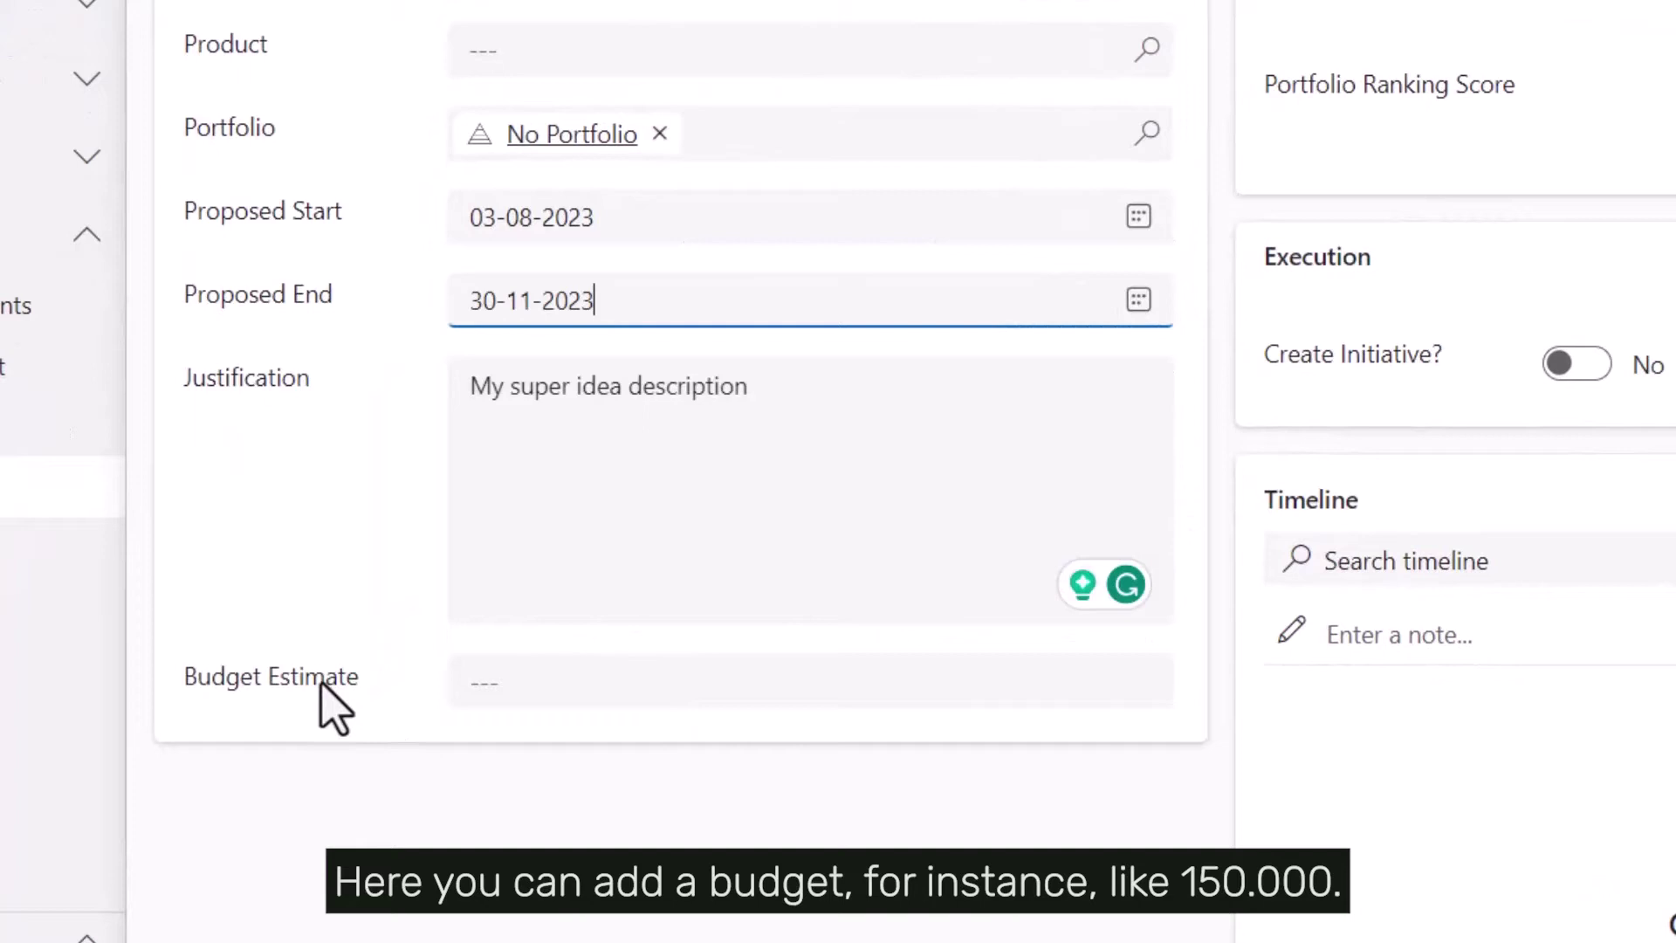
Set the idea's budget estimate to 150000
{"action": "left_click", "coordinate": [522, 690]}
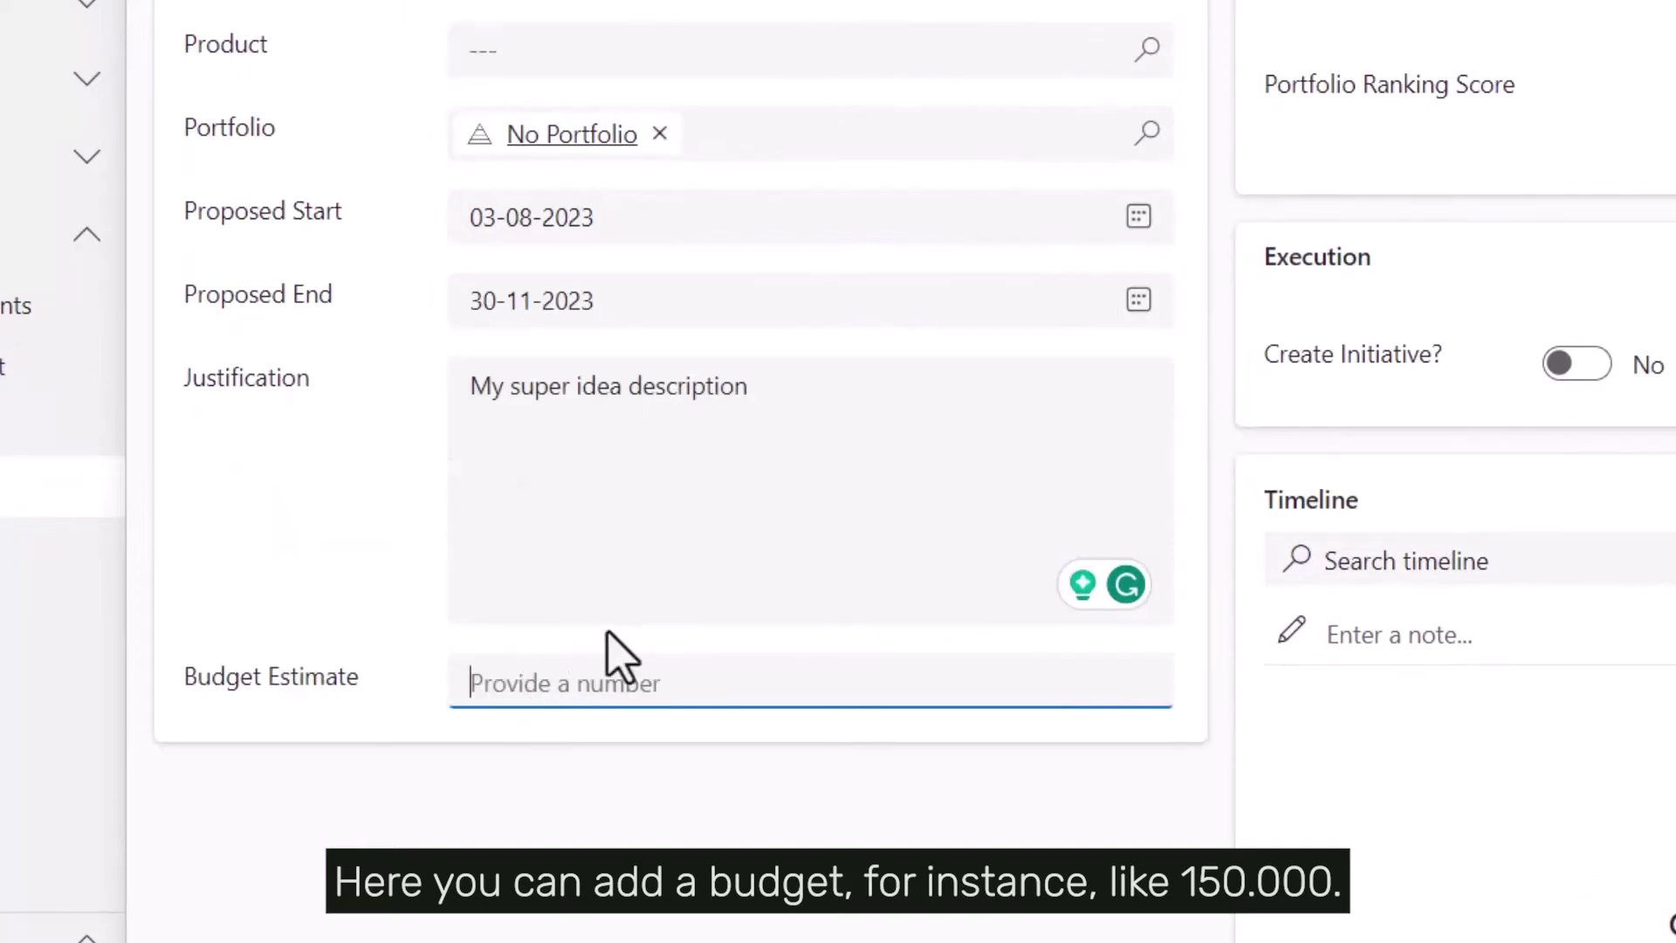
{"action": "type", "text": "150.000"}
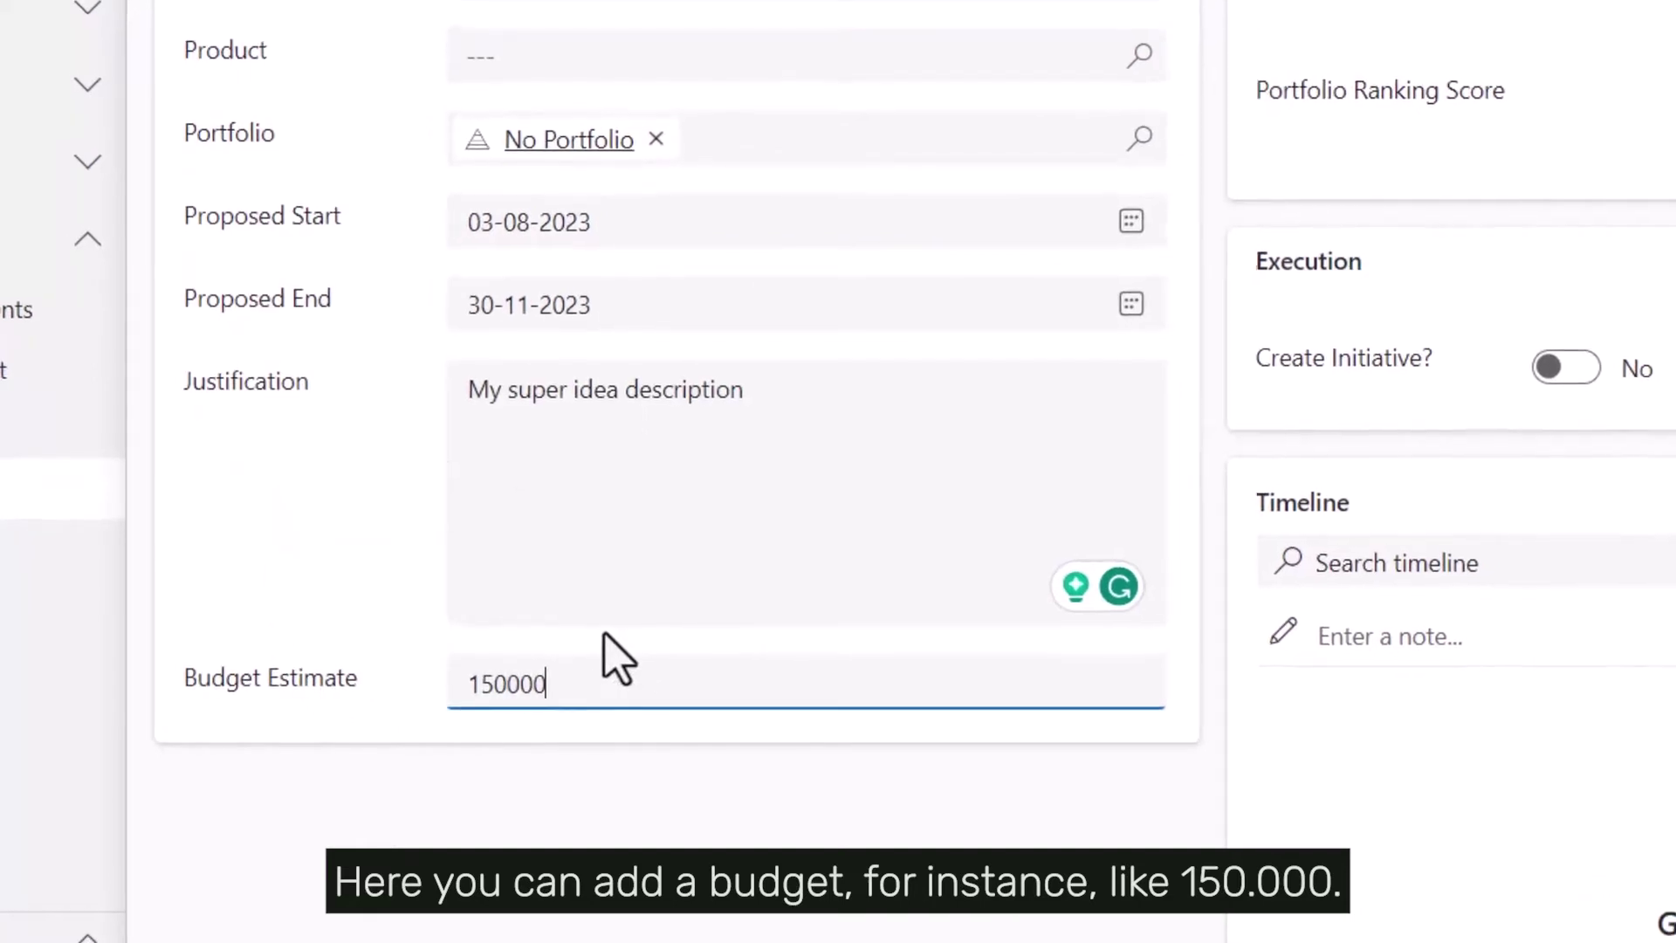
{"action": "left_click", "coordinate": [847, 790]}
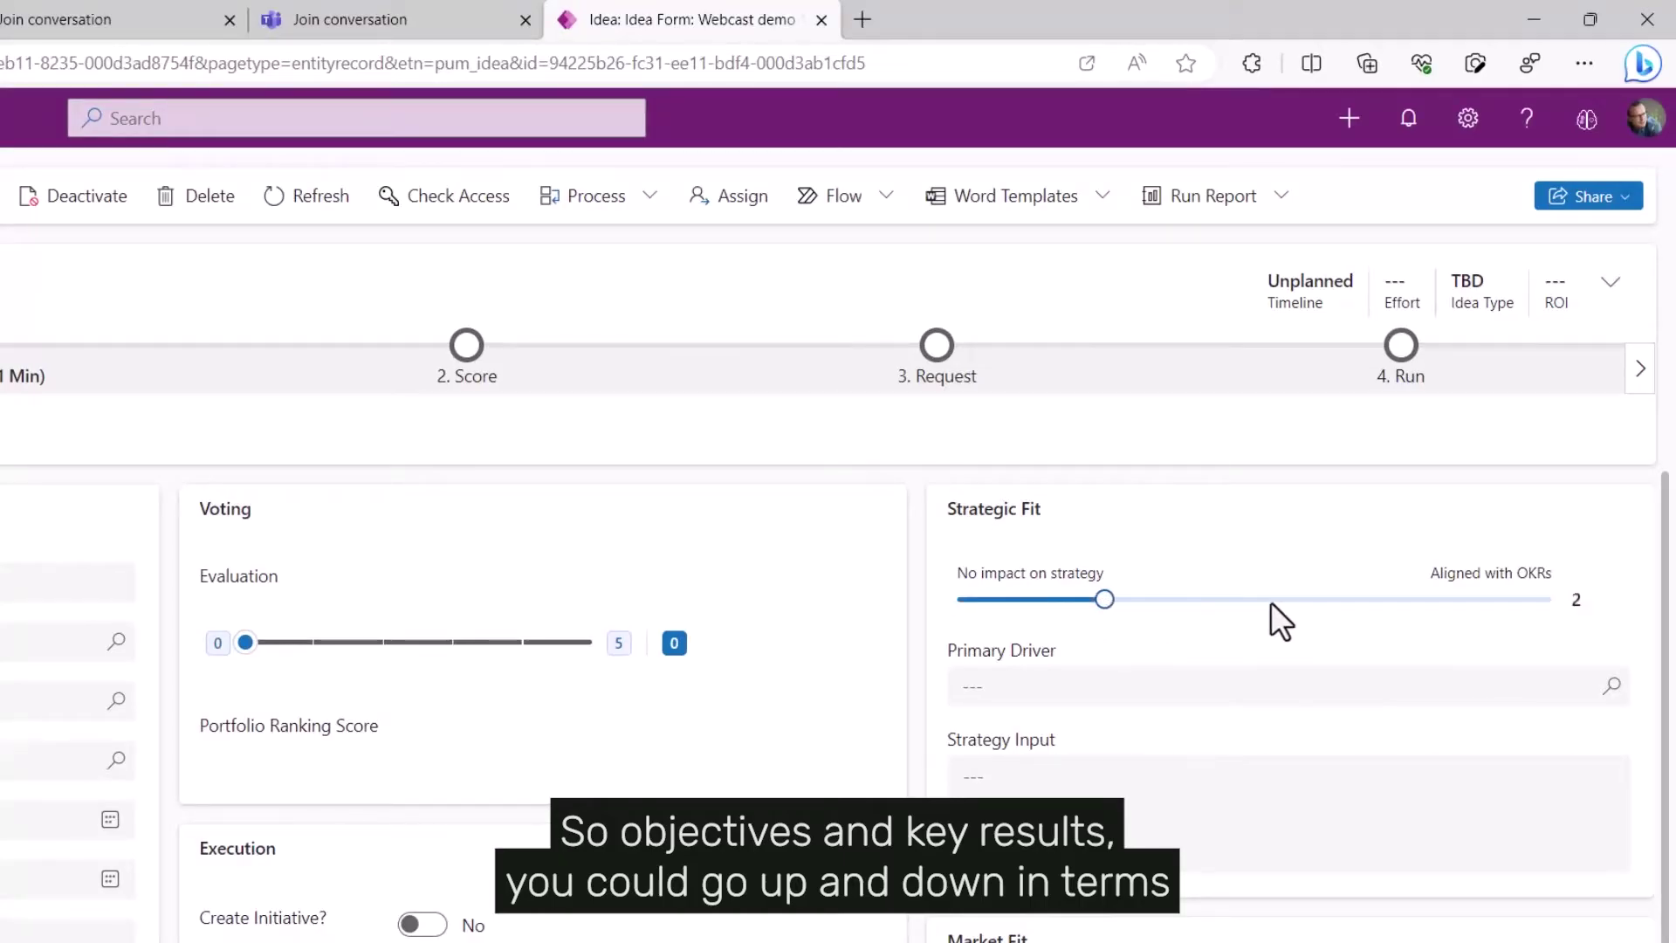
Fill in Strategic Fit with a score of 8, the primary driver "Amazing growth in APAC" and the strategy input "explain why"
{"action": "left_click_drag", "start_coordinate": [1495, 599], "coordinate": [1458, 580]}
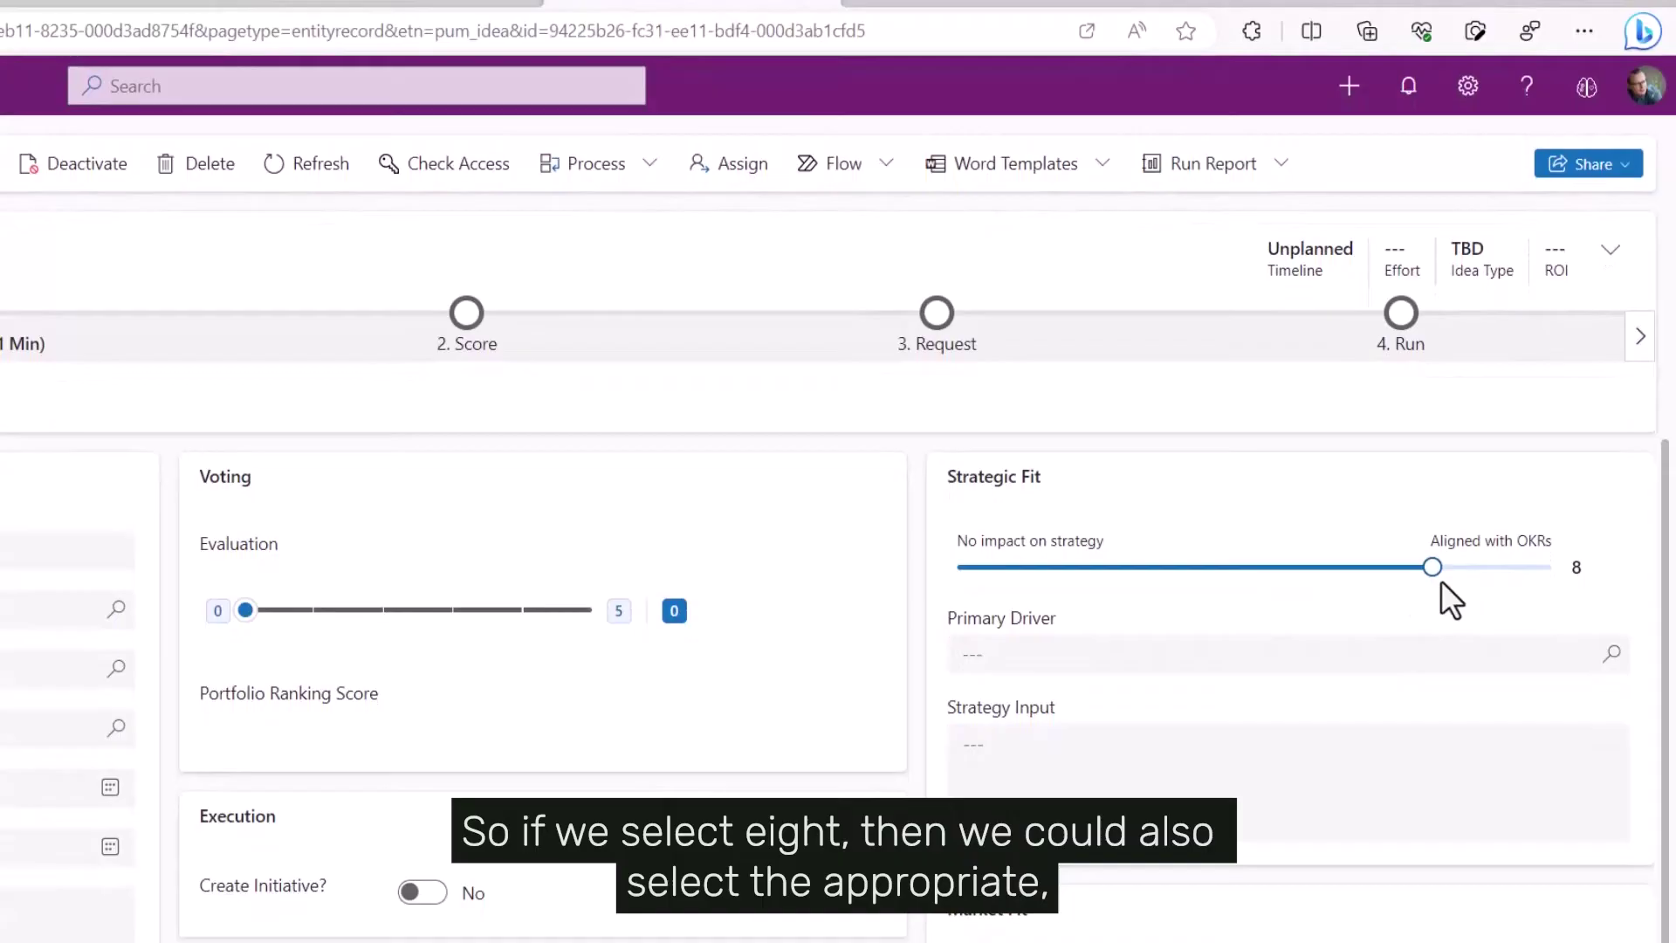
{"action": "left_click", "coordinate": [1496, 655]}
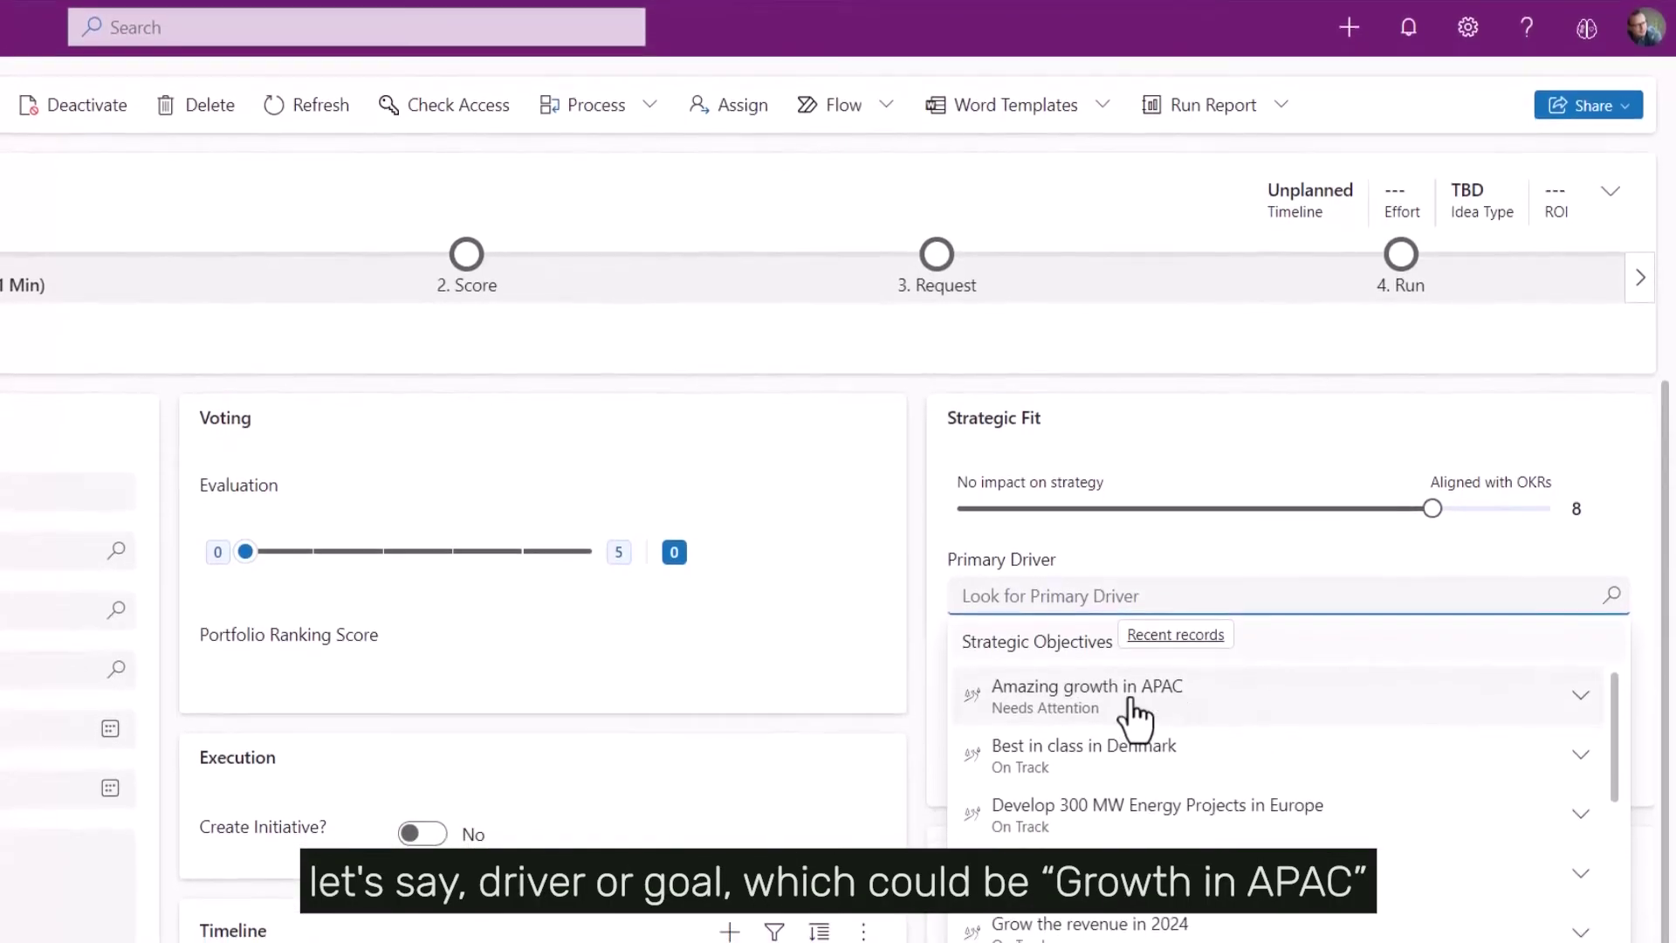
{"action": "left_click", "coordinate": [1135, 690]}
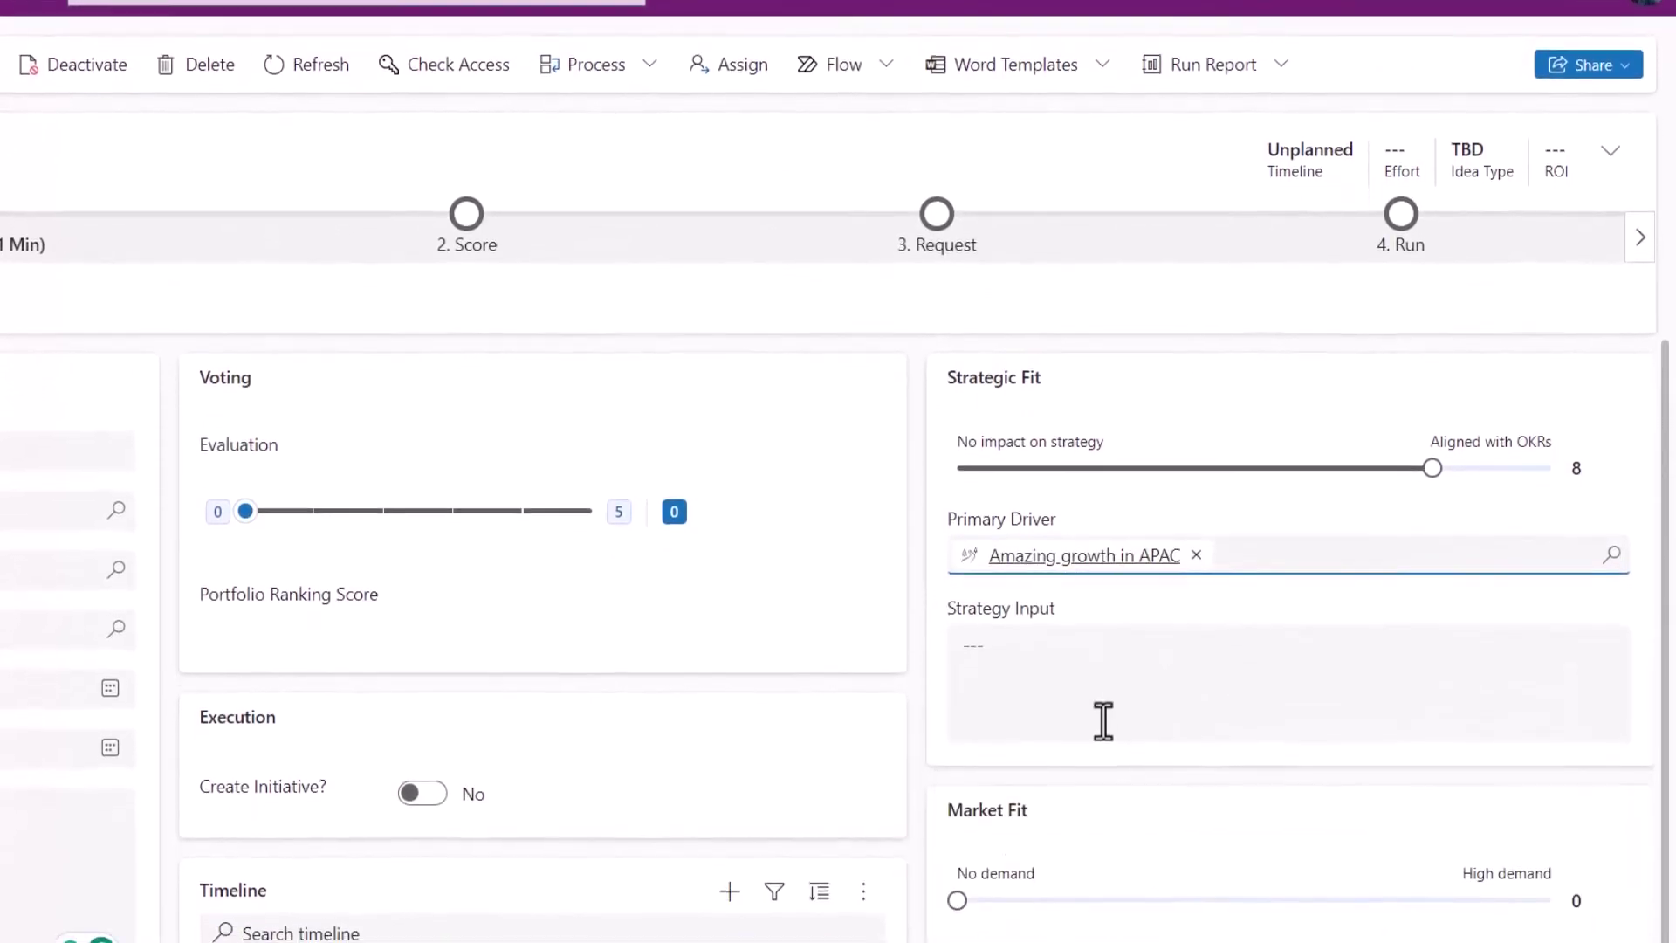
{"action": "left_click", "coordinate": [1104, 741]}
{"action": "type", "text": "explain why"}
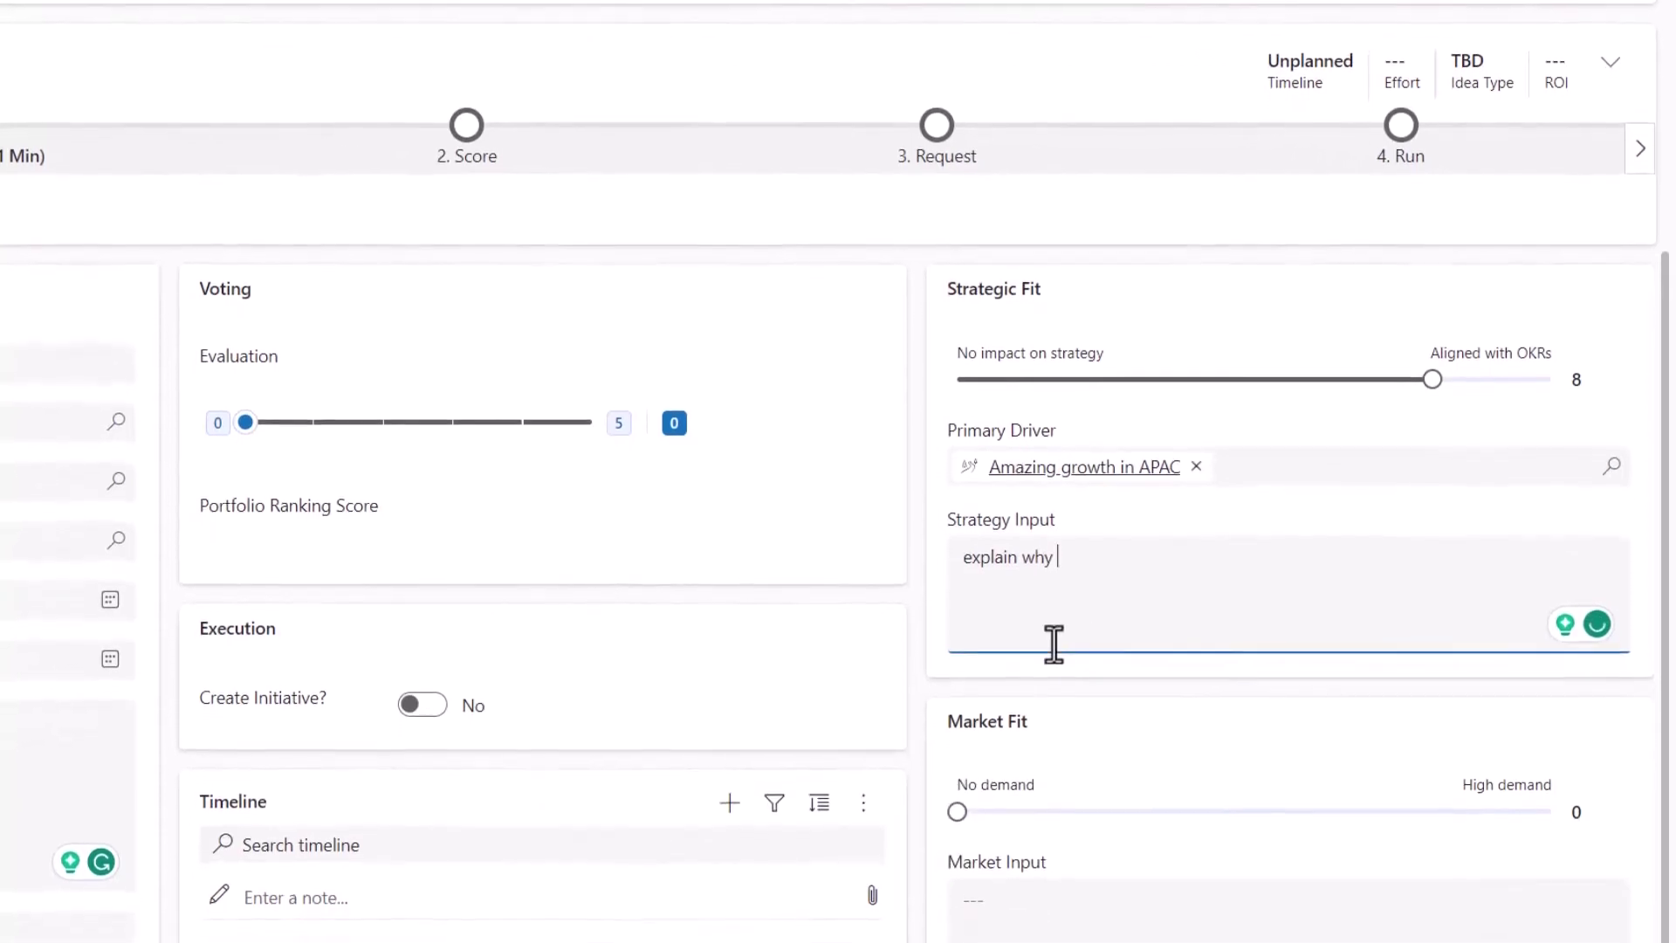
Set the Market Fit score to 7 and enter "sdfgdsgsdfgdsg" as the market input
{"action": "scroll", "coordinate": [1100, 651], "scroll_direction": "down", "scroll_amount": 3}
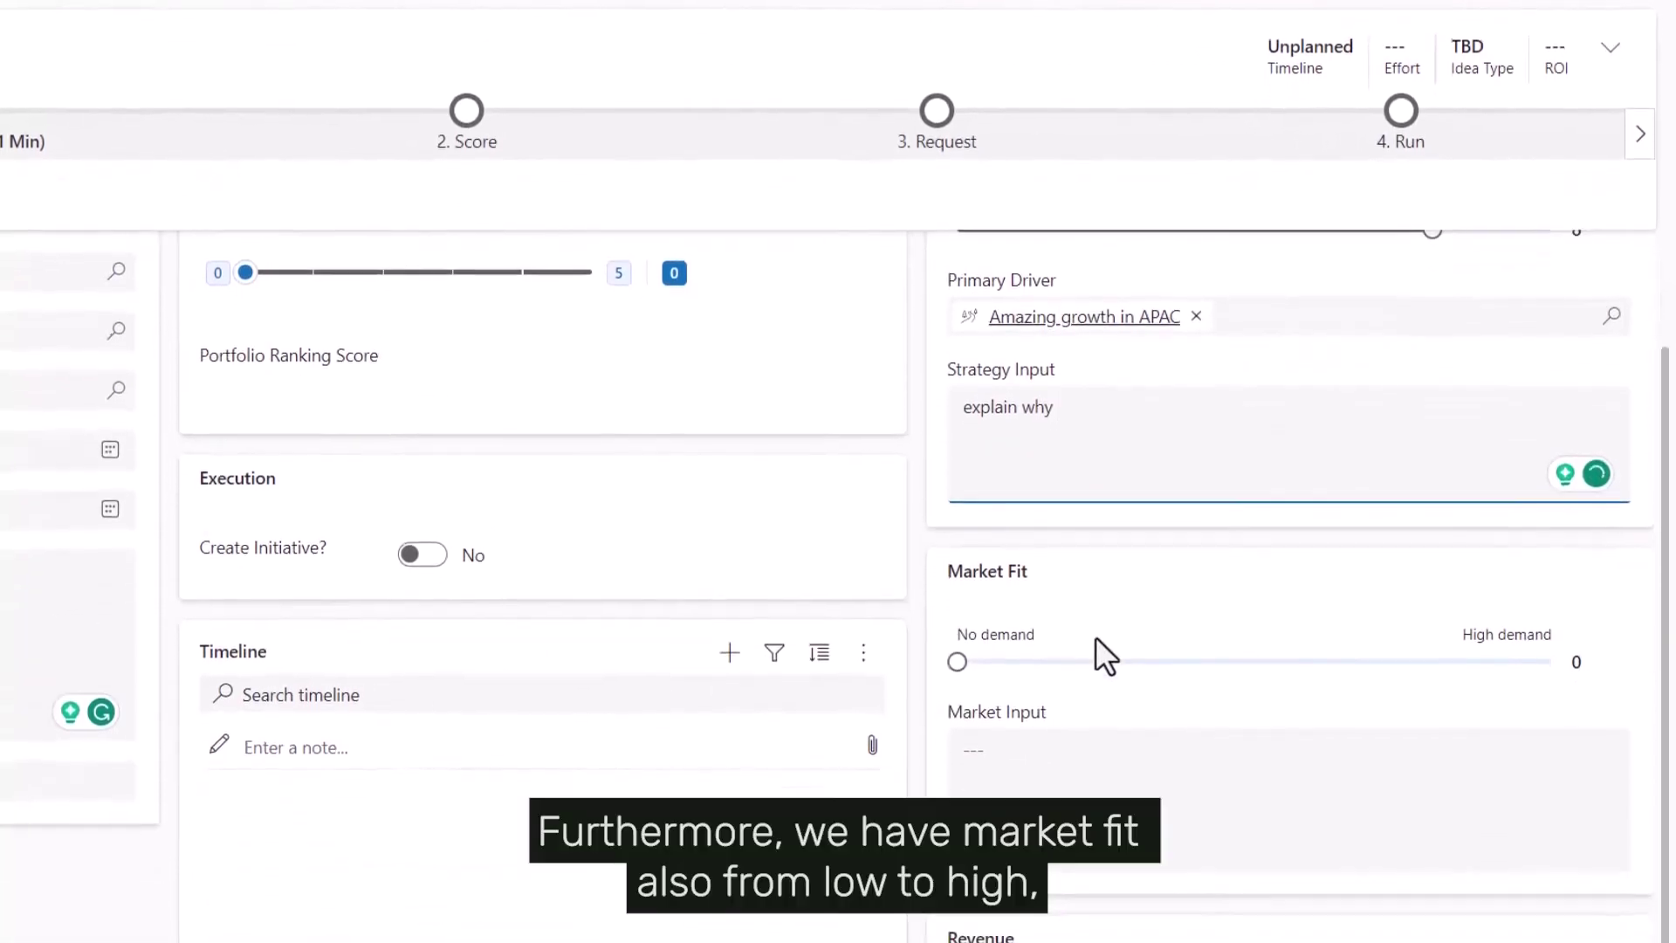
{"action": "left_click", "coordinate": [948, 566]}
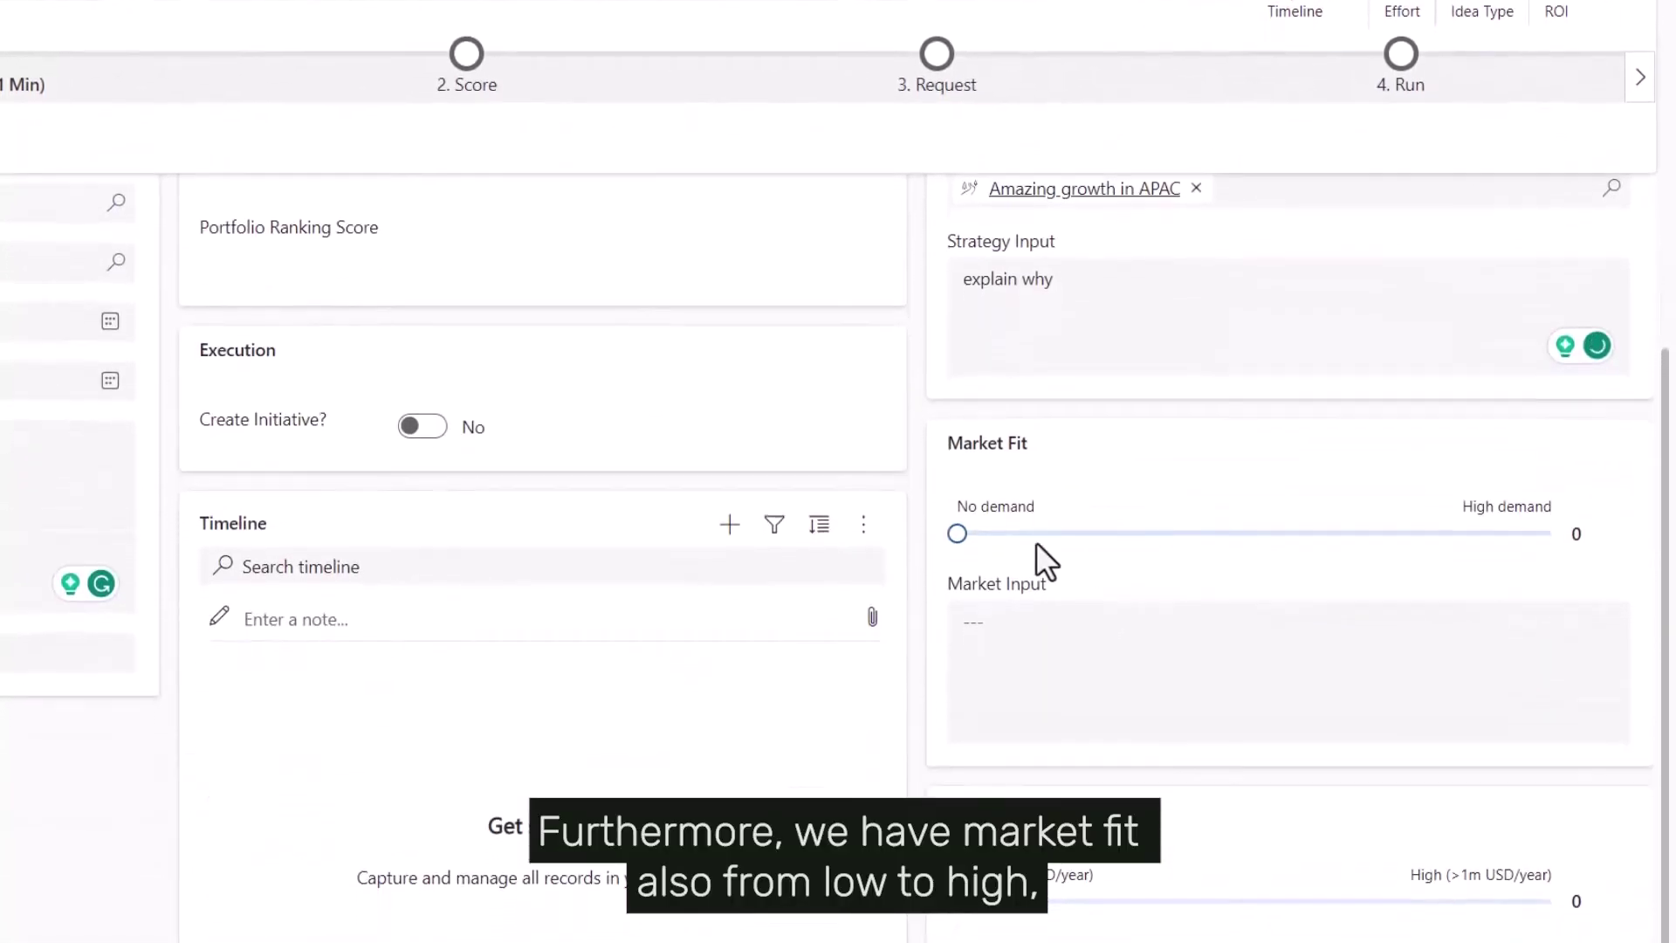
{"action": "left_click_drag", "start_coordinate": [1025, 521], "coordinate": [1374, 520]}
{"action": "left_click", "coordinate": [1173, 657]}
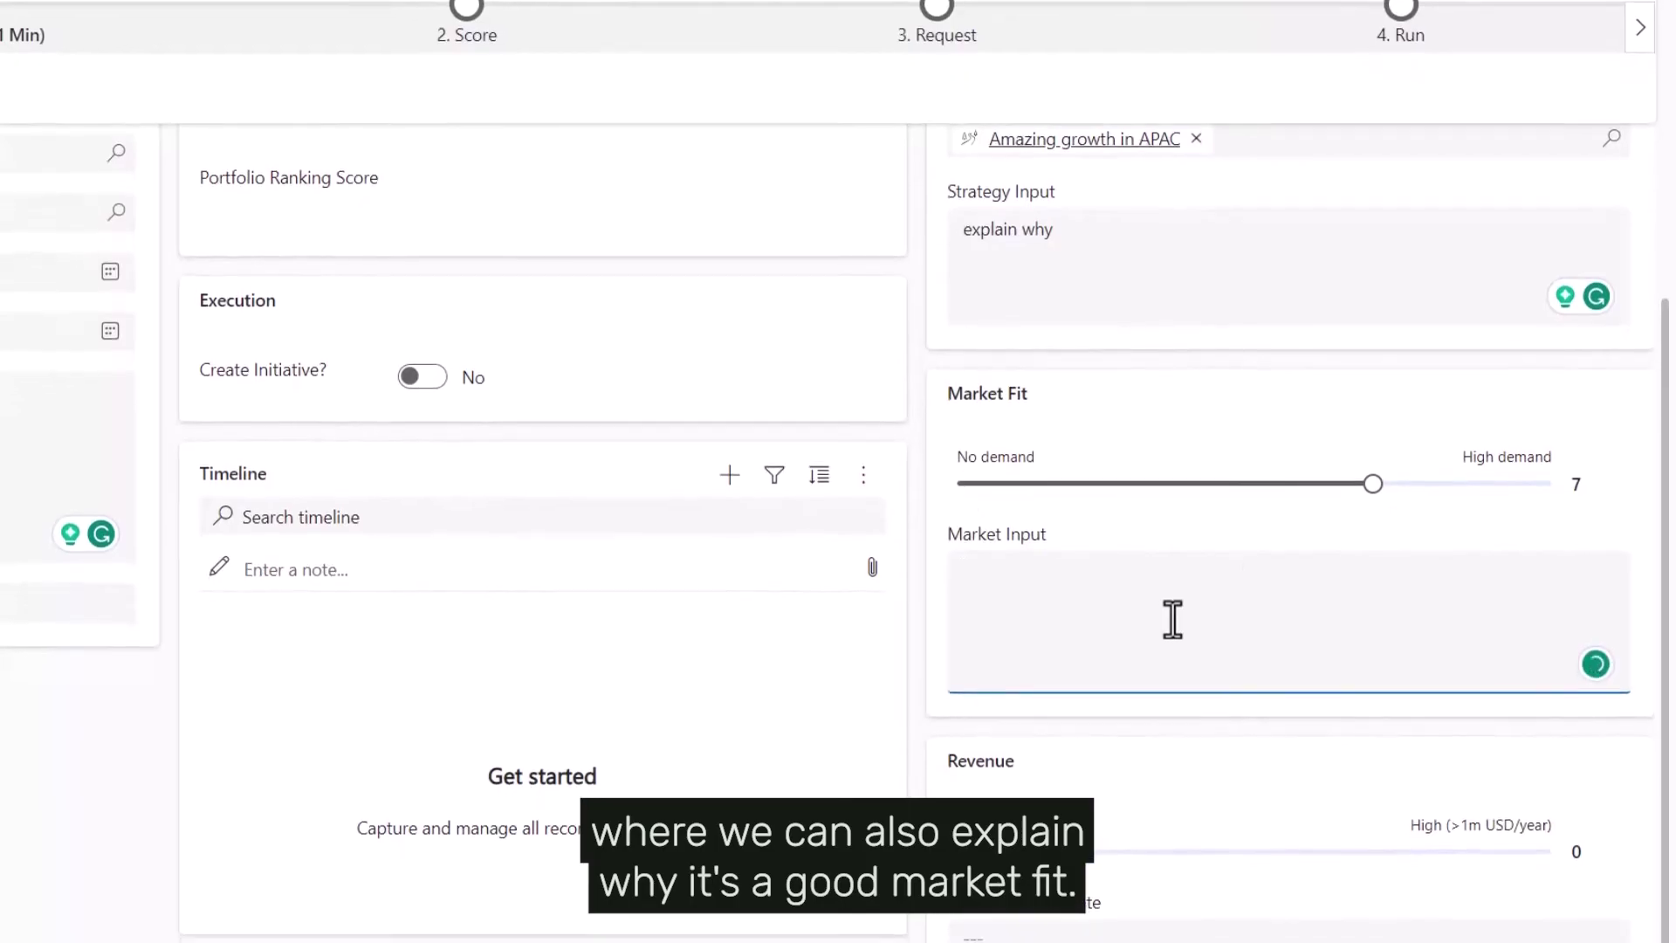
{"action": "type", "text": "sdfgdsgsdfgdsg"}
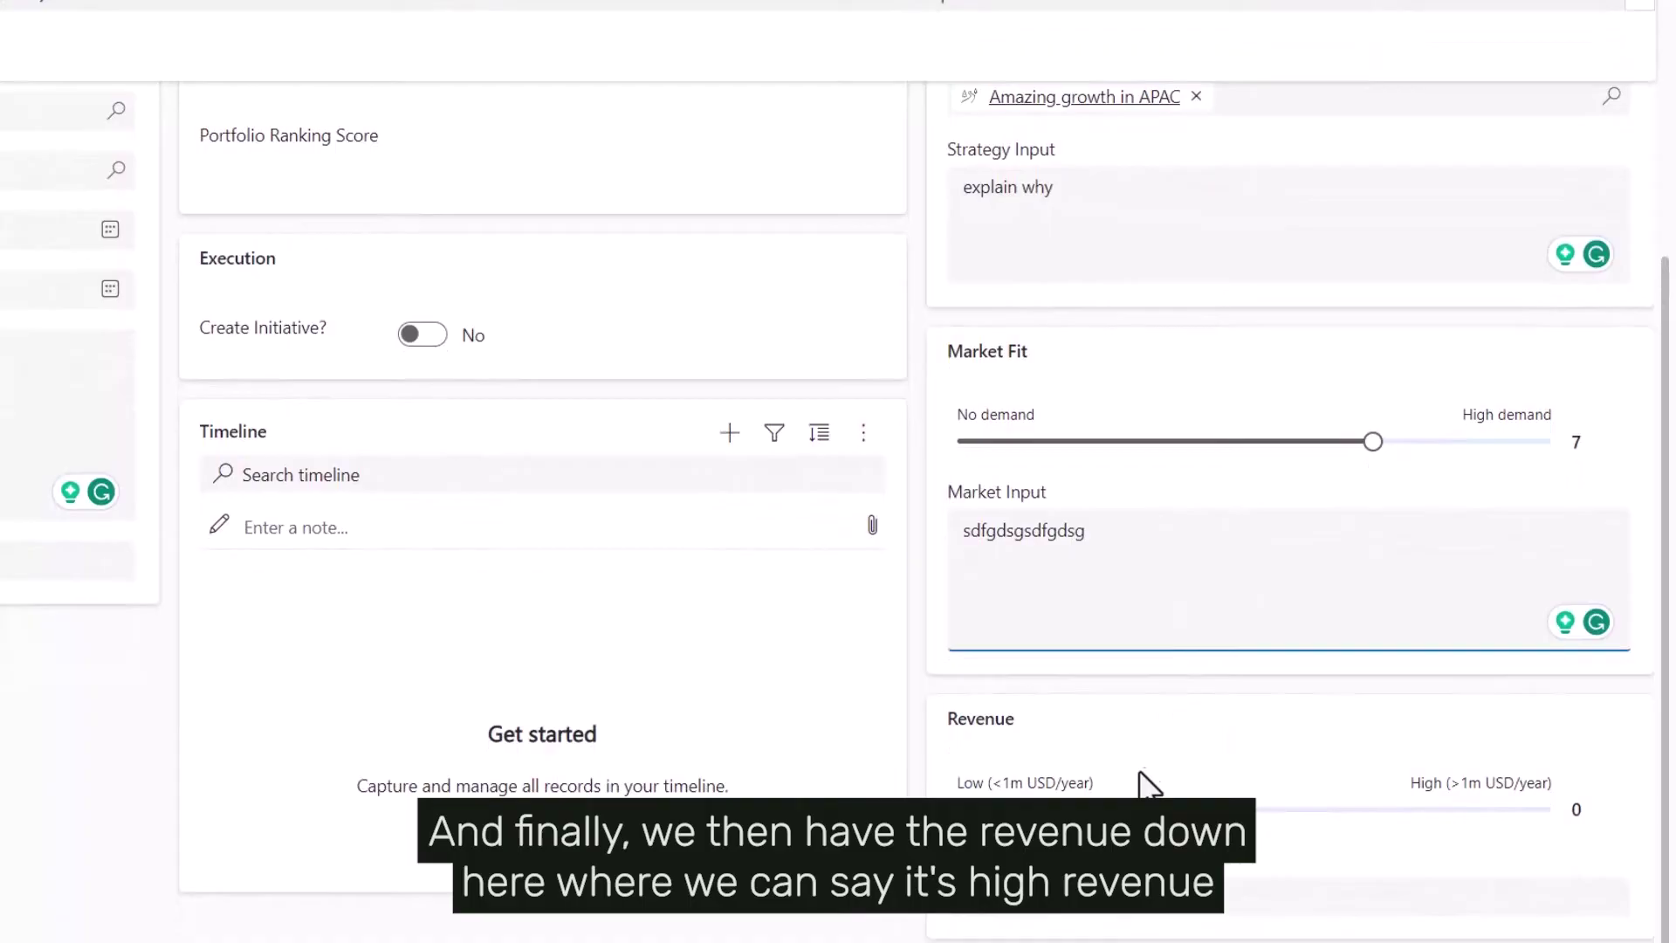
Set the Revenue score to 8 and the 3Y Benefits Estimate to 500000, and save the idea
{"action": "left_click", "coordinate": [957, 800]}
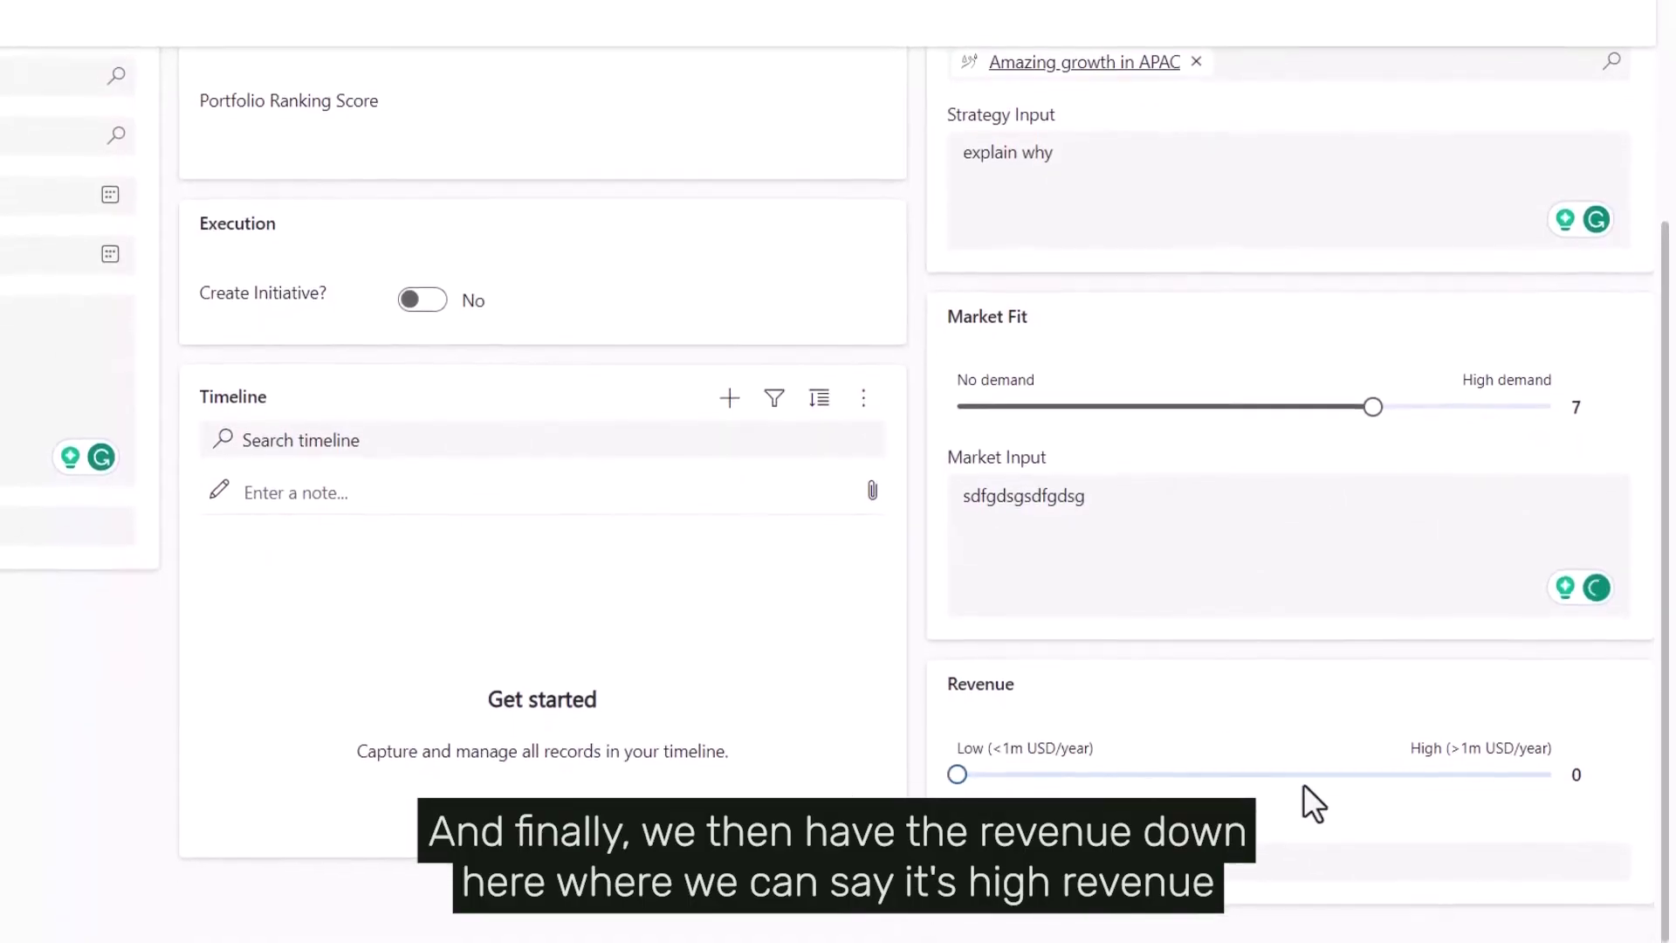
{"action": "left_click", "coordinate": [1455, 767]}
{"action": "left_click", "coordinate": [1123, 860]}
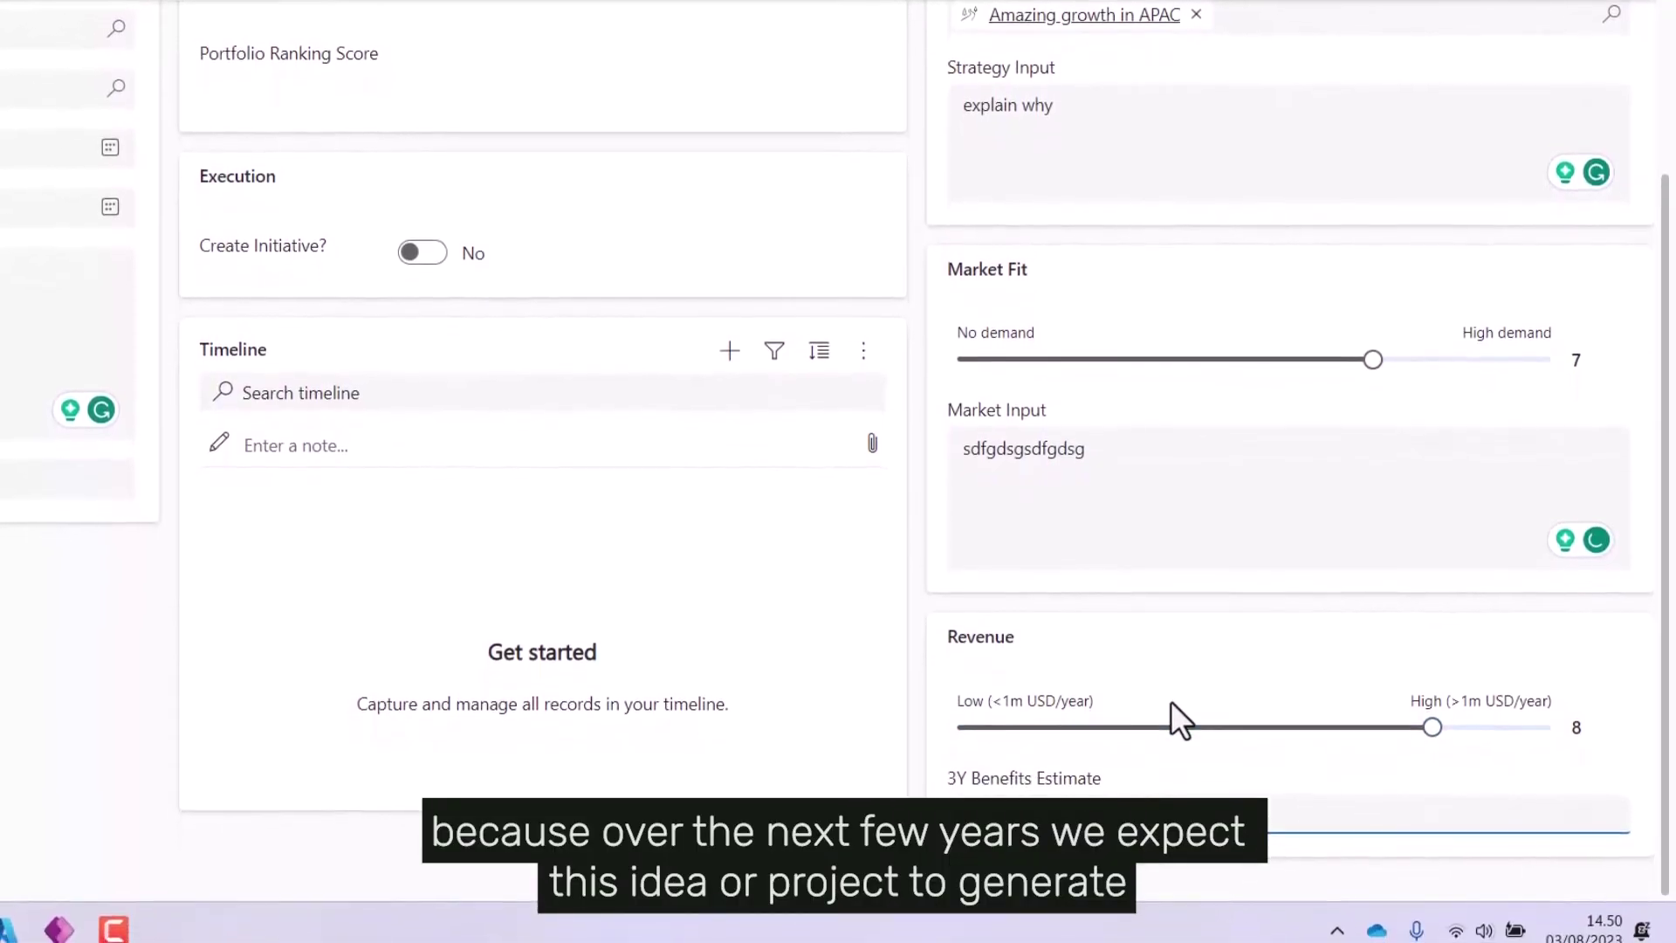
{"action": "type", "text": "500."}
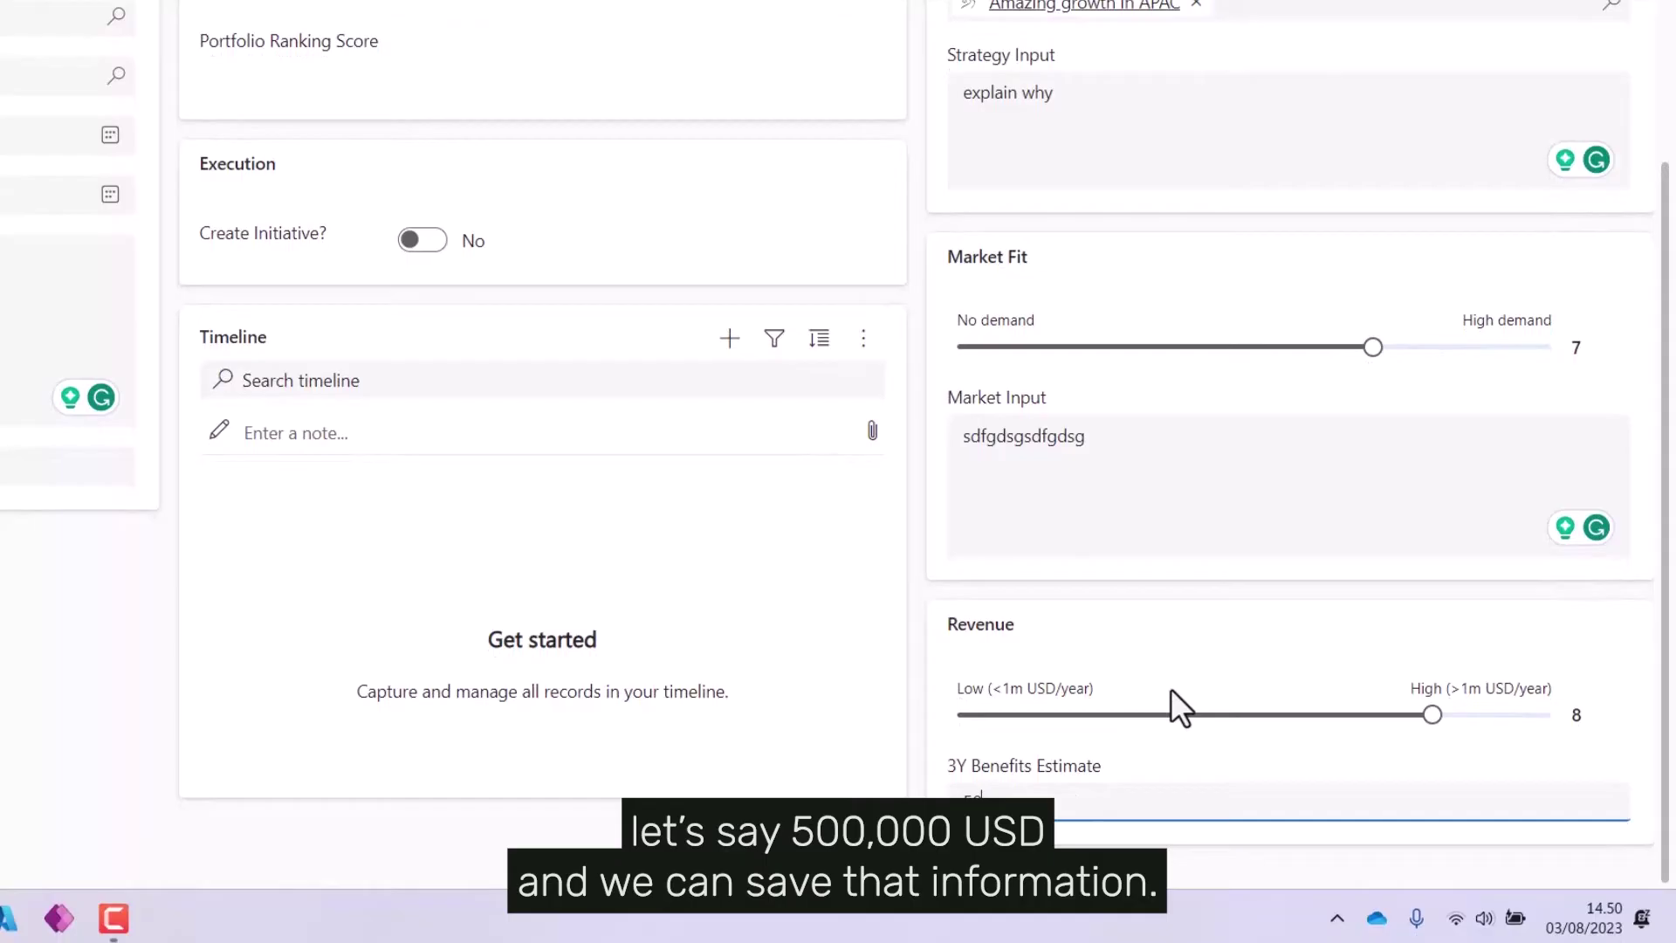
{"action": "type", "text": "000"}
{"action": "left_click", "coordinate": [1180, 643]}
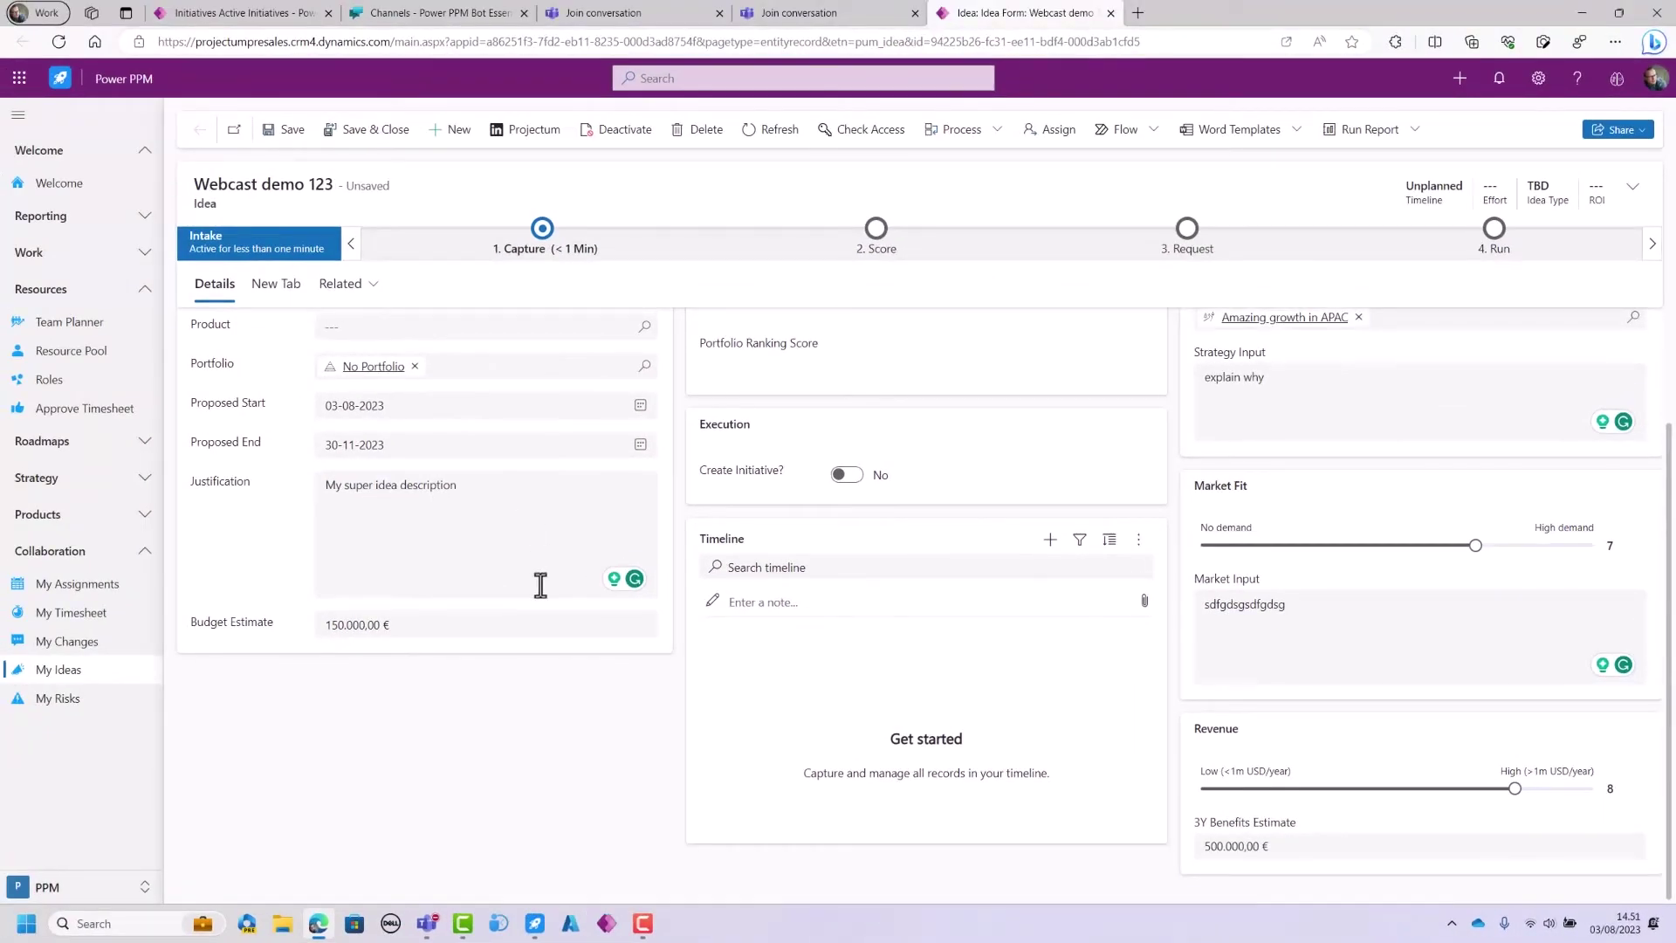
{"action": "left_click", "coordinate": [284, 140]}
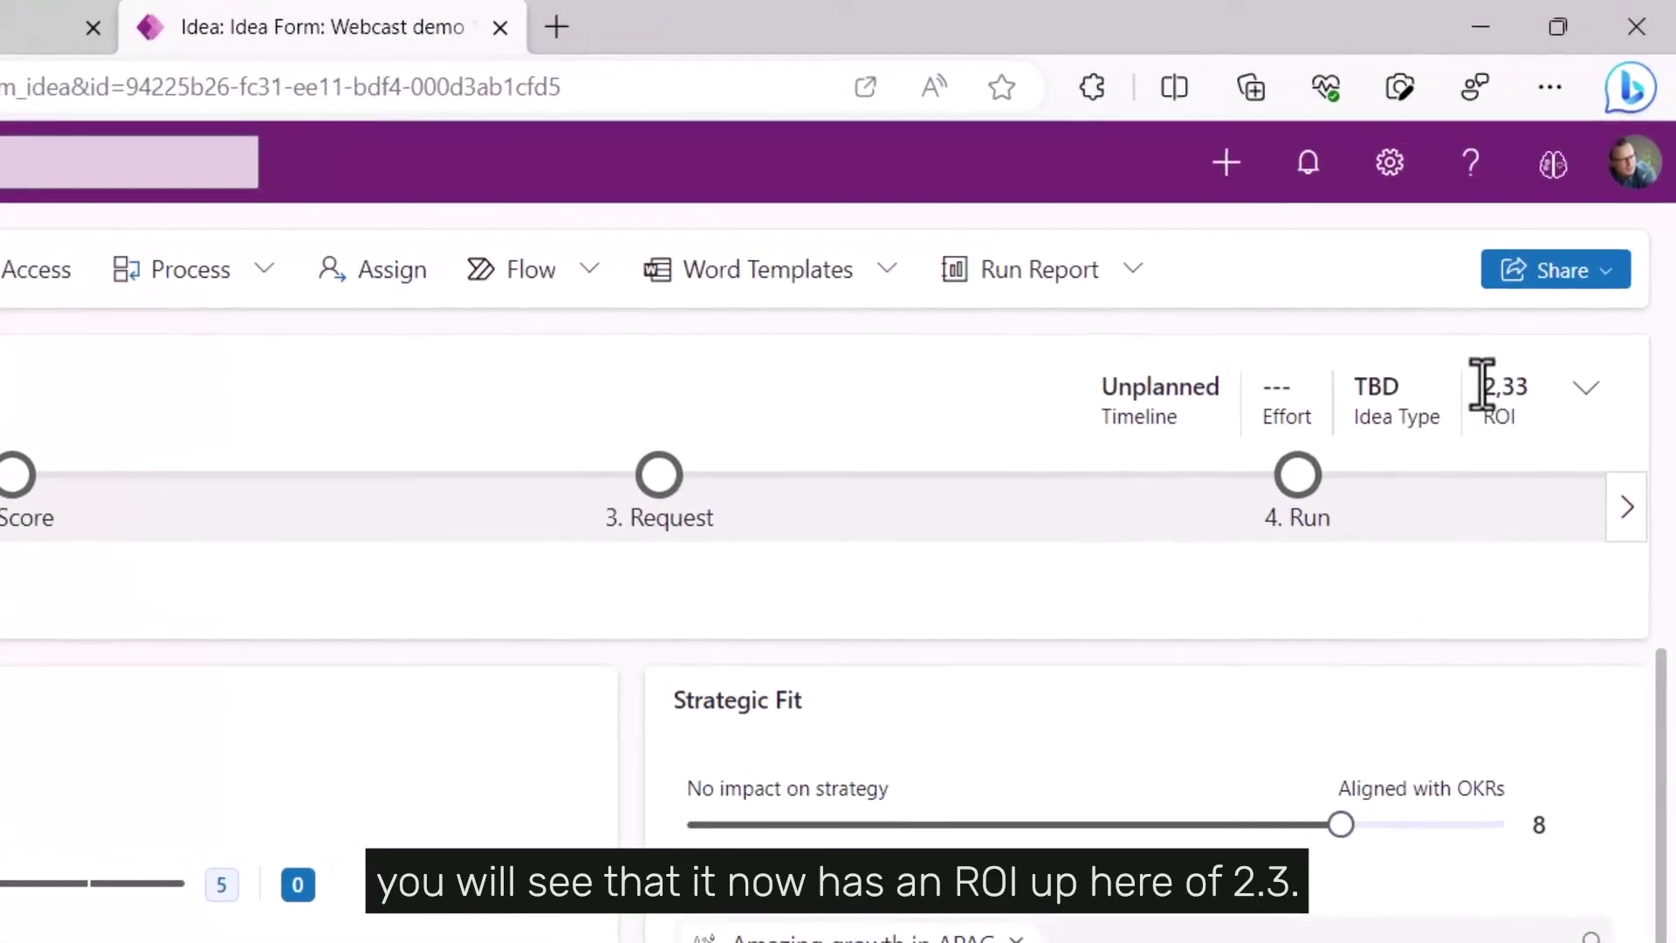
{"action": "left_click_drag", "start_coordinate": [1481, 384], "coordinate": [1545, 401]}
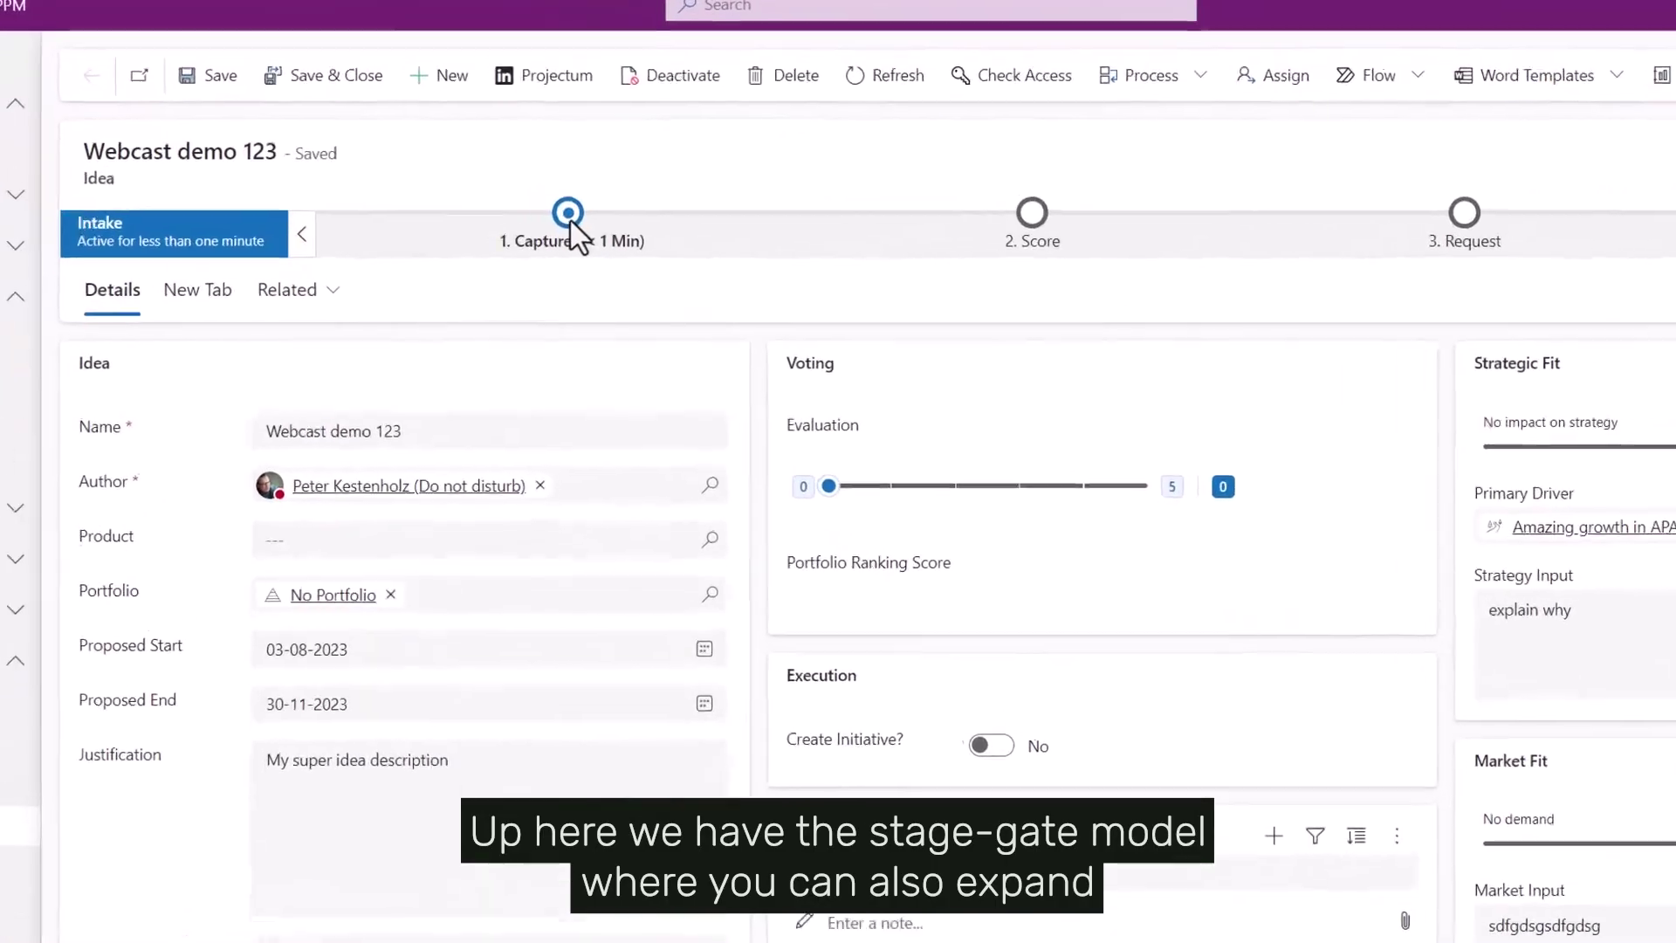
Examine the name, description and ROI requirements of the idea's Capture stage
{"action": "left_click", "coordinate": [568, 214]}
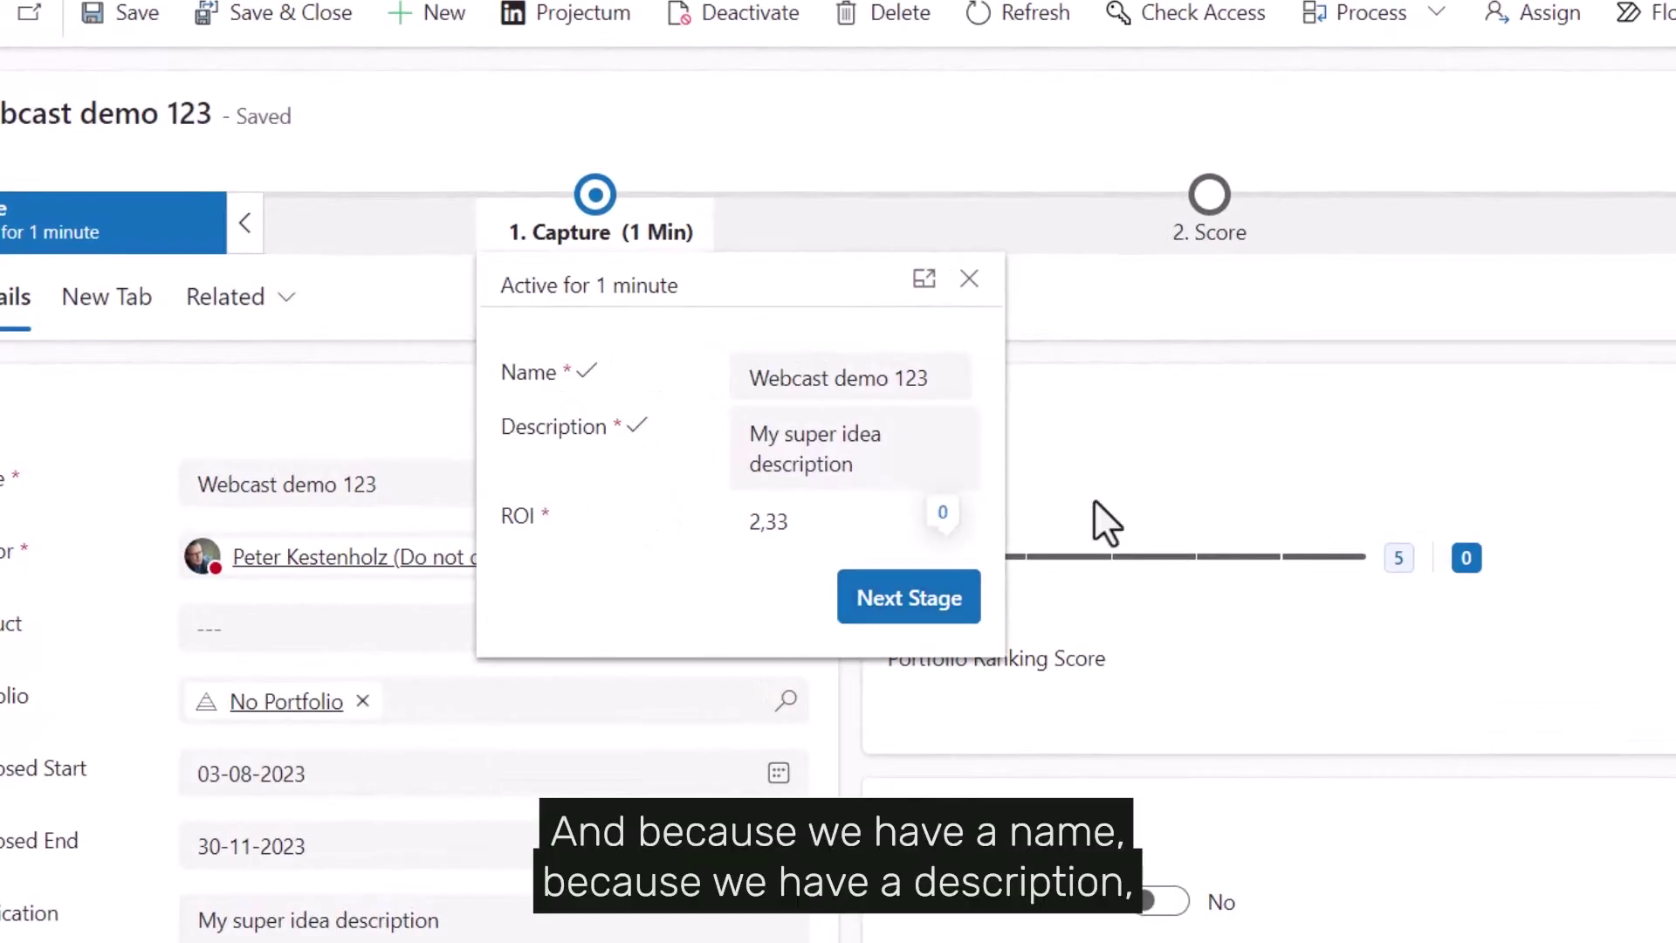
{"action": "left_click_drag", "start_coordinate": [797, 381], "coordinate": [922, 457]}
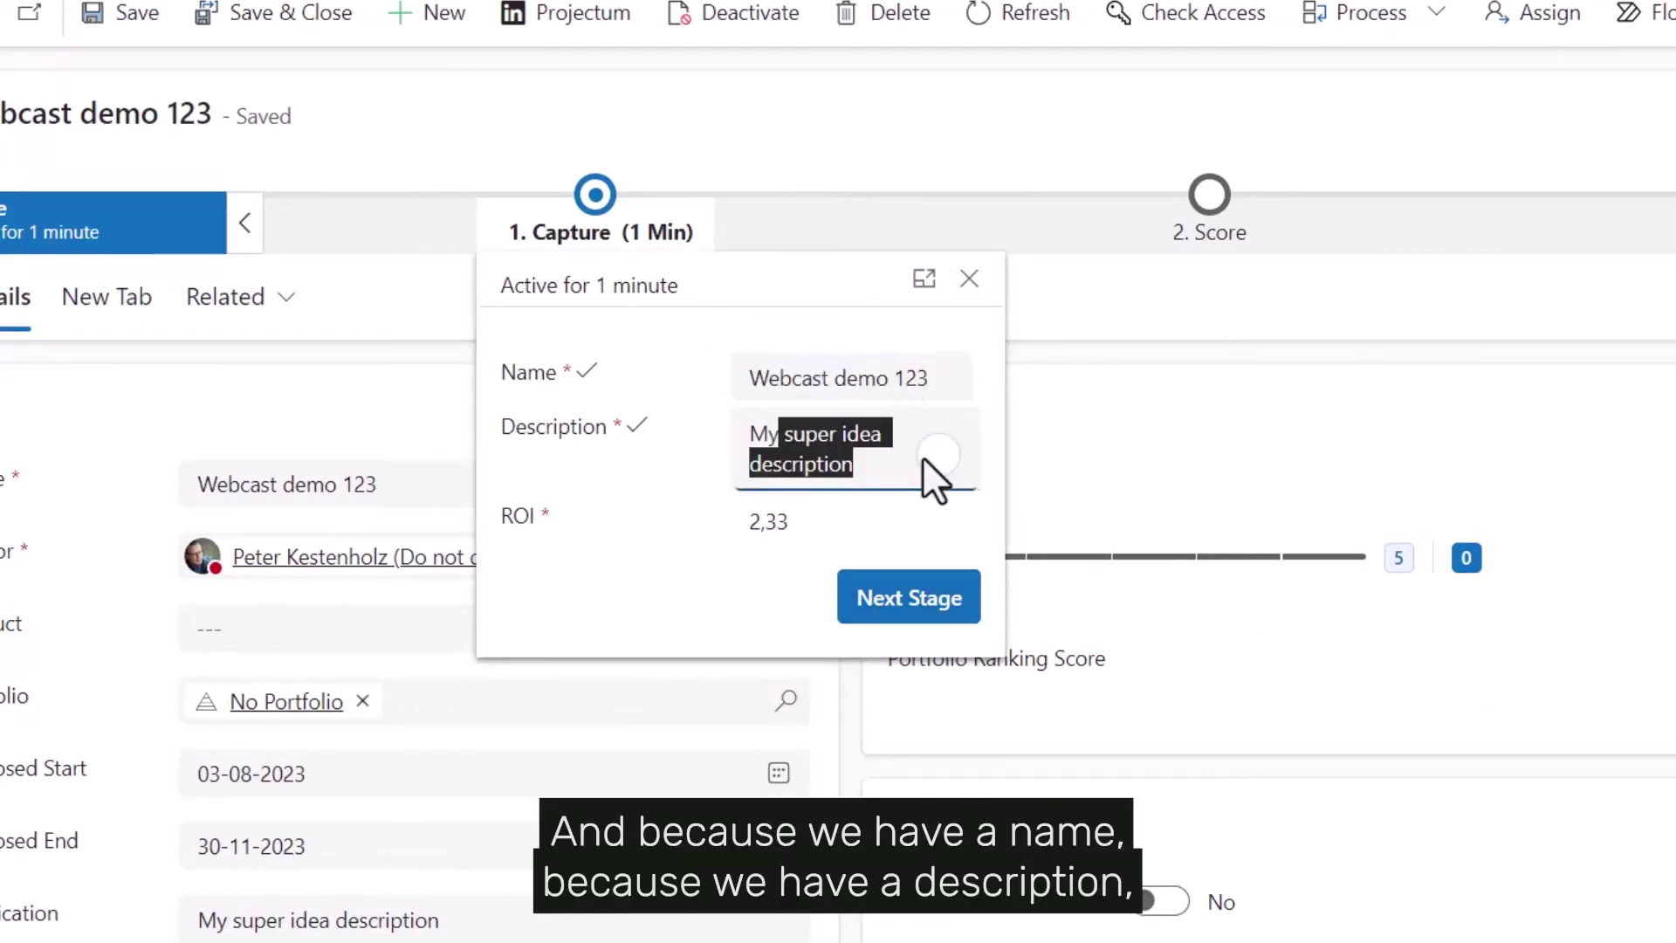
{"action": "left_click", "coordinate": [749, 524]}
{"action": "double_click", "coordinate": [762, 522]}
{"action": "left_click", "coordinate": [611, 527]}
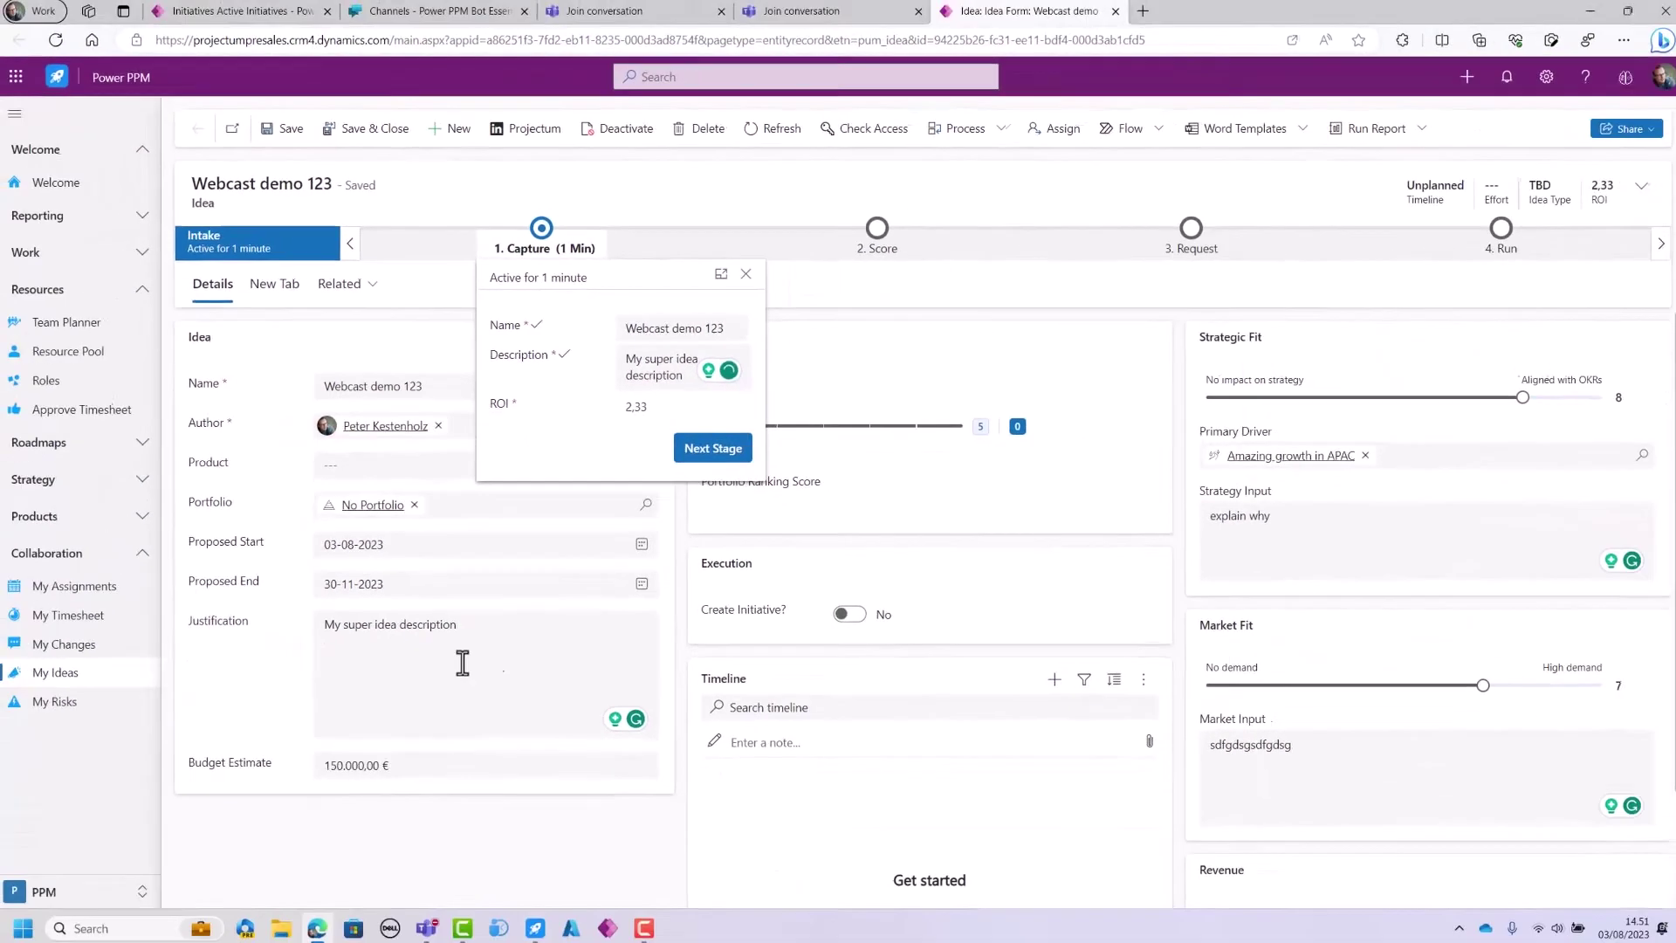
Clear the idea's justification text
{"action": "left_click_drag", "start_coordinate": [463, 664], "coordinate": [290, 638]}
{"action": "key", "text": "BackSpace"}
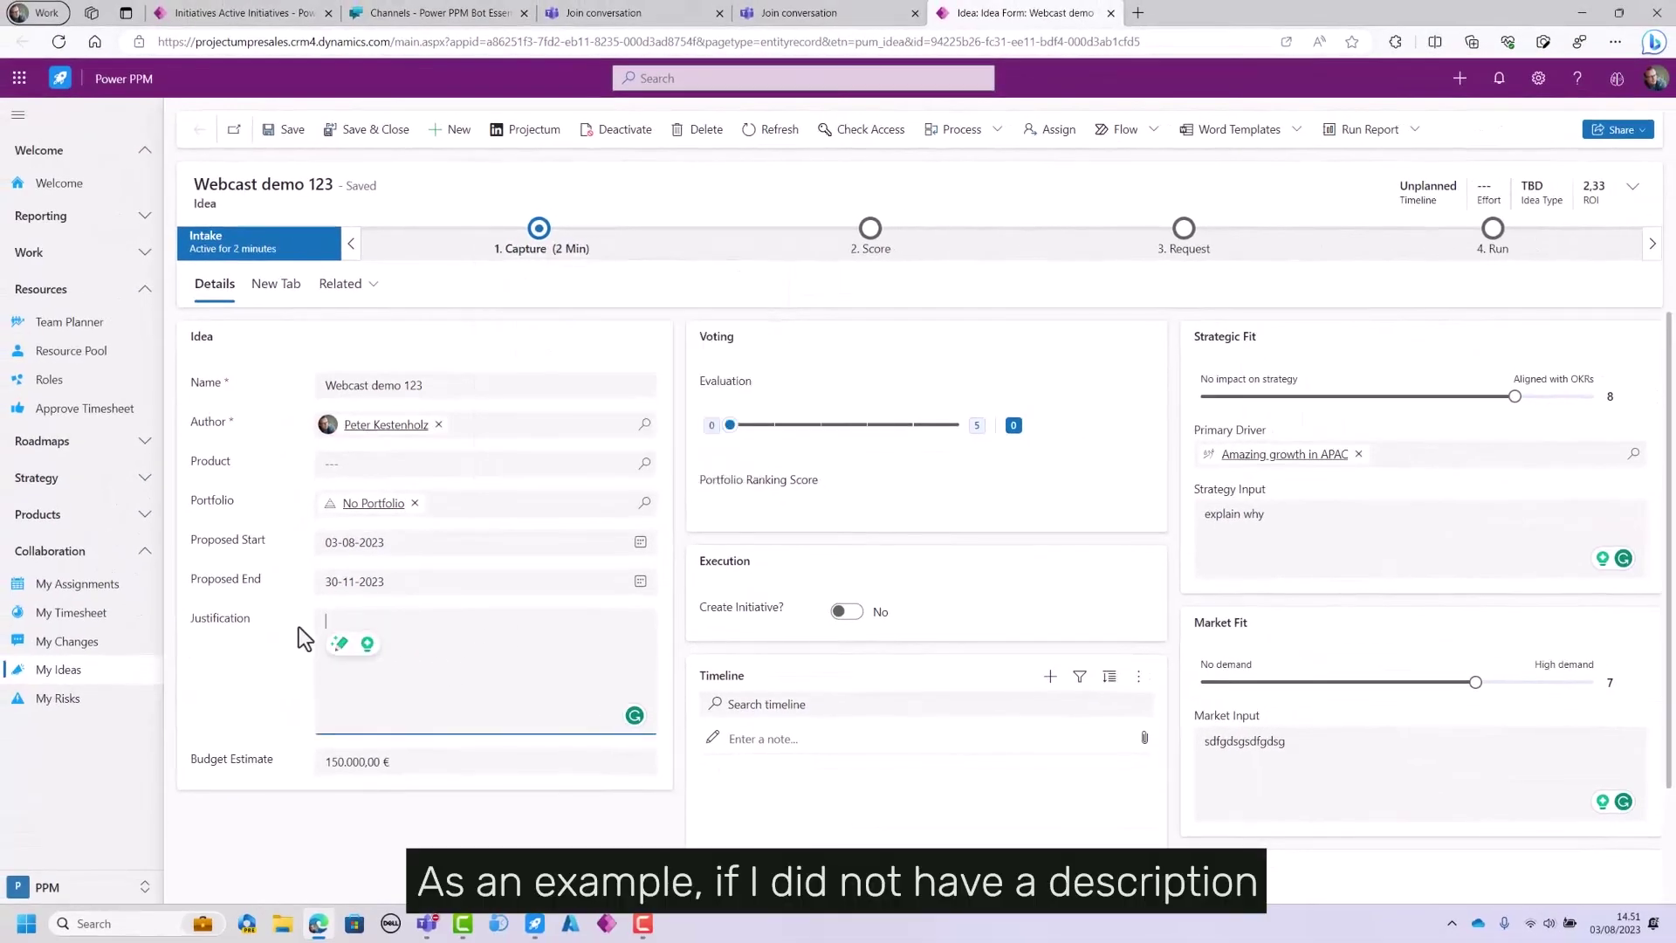
{"action": "left_click", "coordinate": [222, 677]}
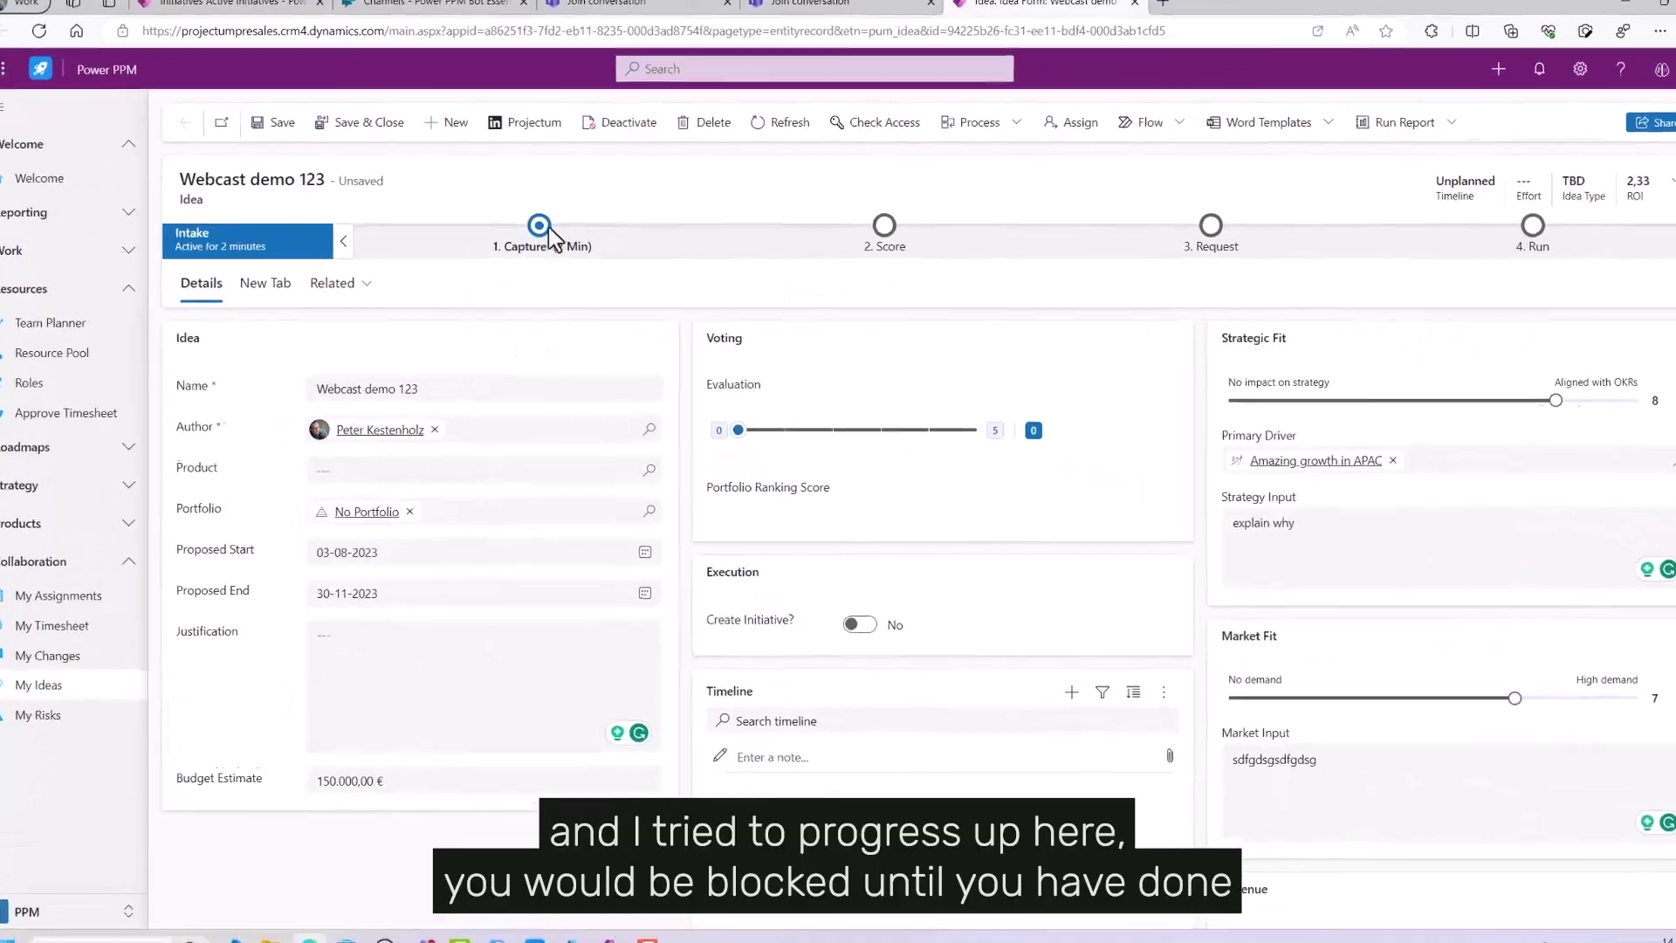
Try to advance the idea from the Capture stage with the description left empty
{"action": "left_click", "coordinate": [540, 227]}
{"action": "left_click", "coordinate": [716, 452]}
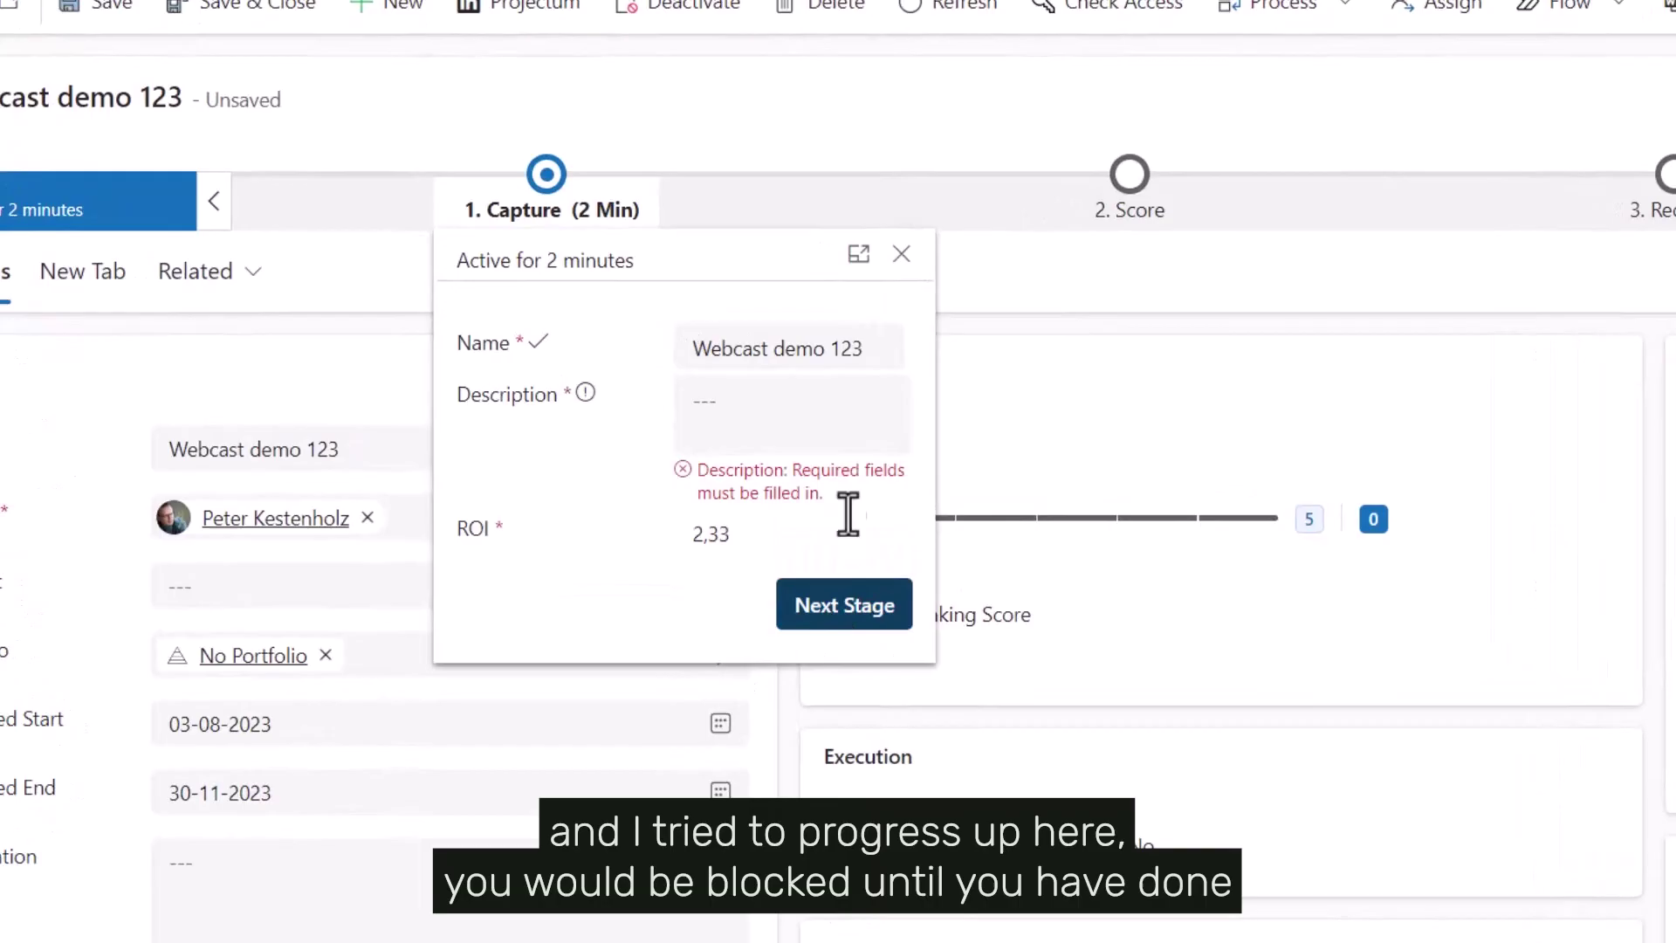
{"action": "left_click_drag", "start_coordinate": [700, 471], "coordinate": [845, 498]}
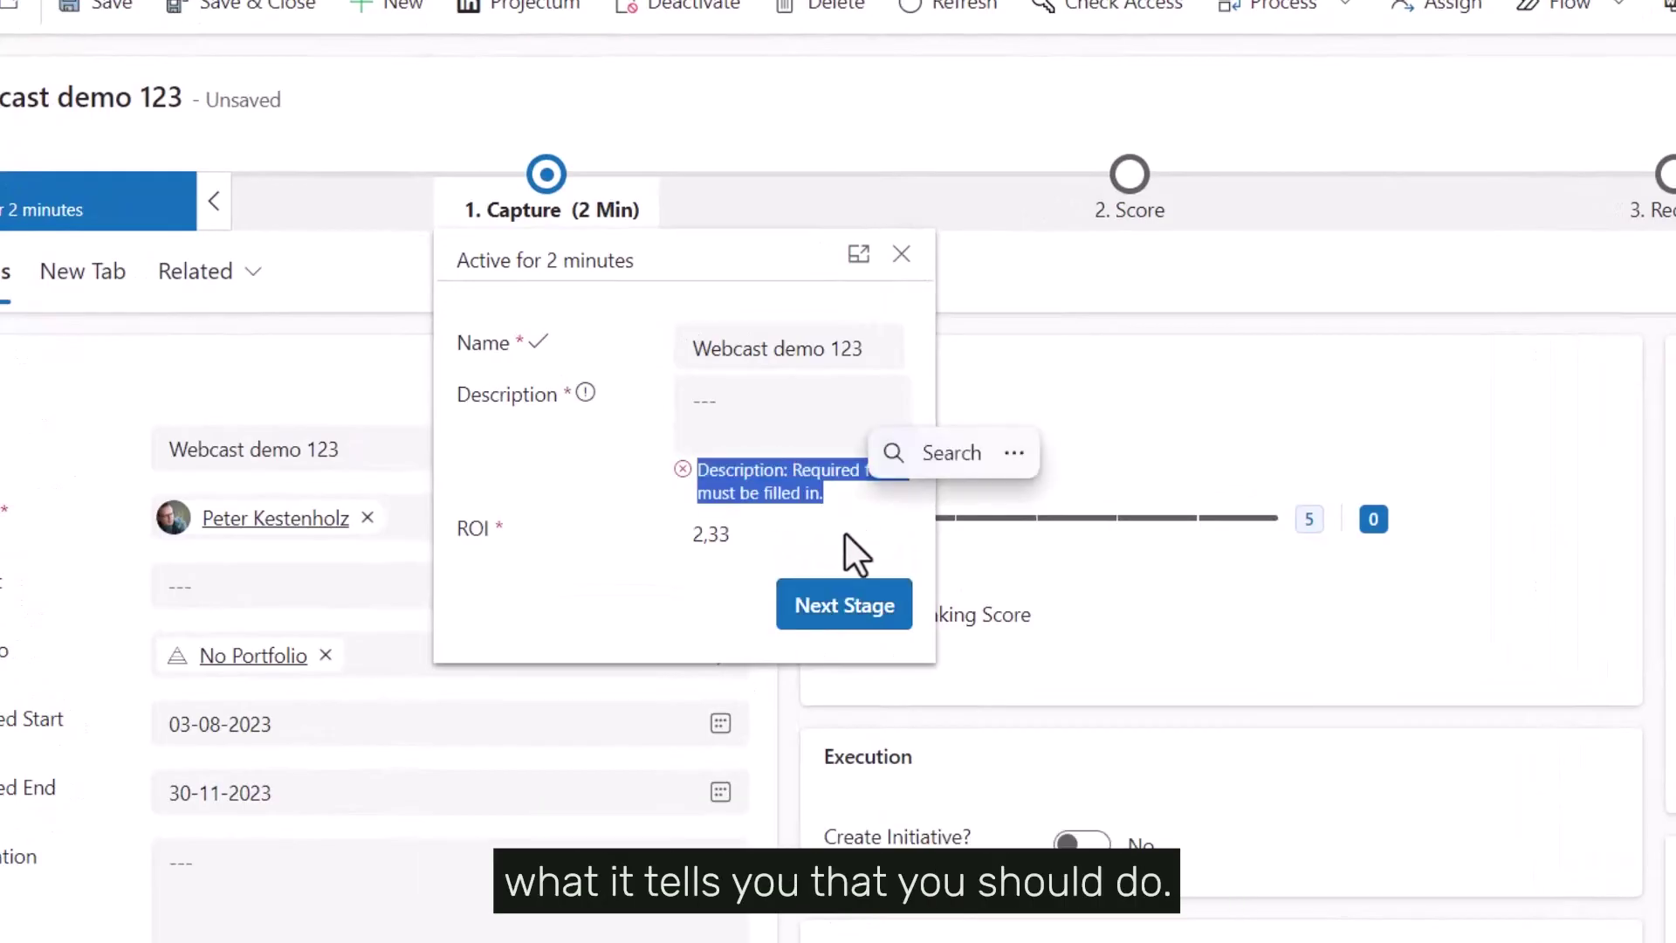
{"action": "left_click", "coordinate": [534, 594]}
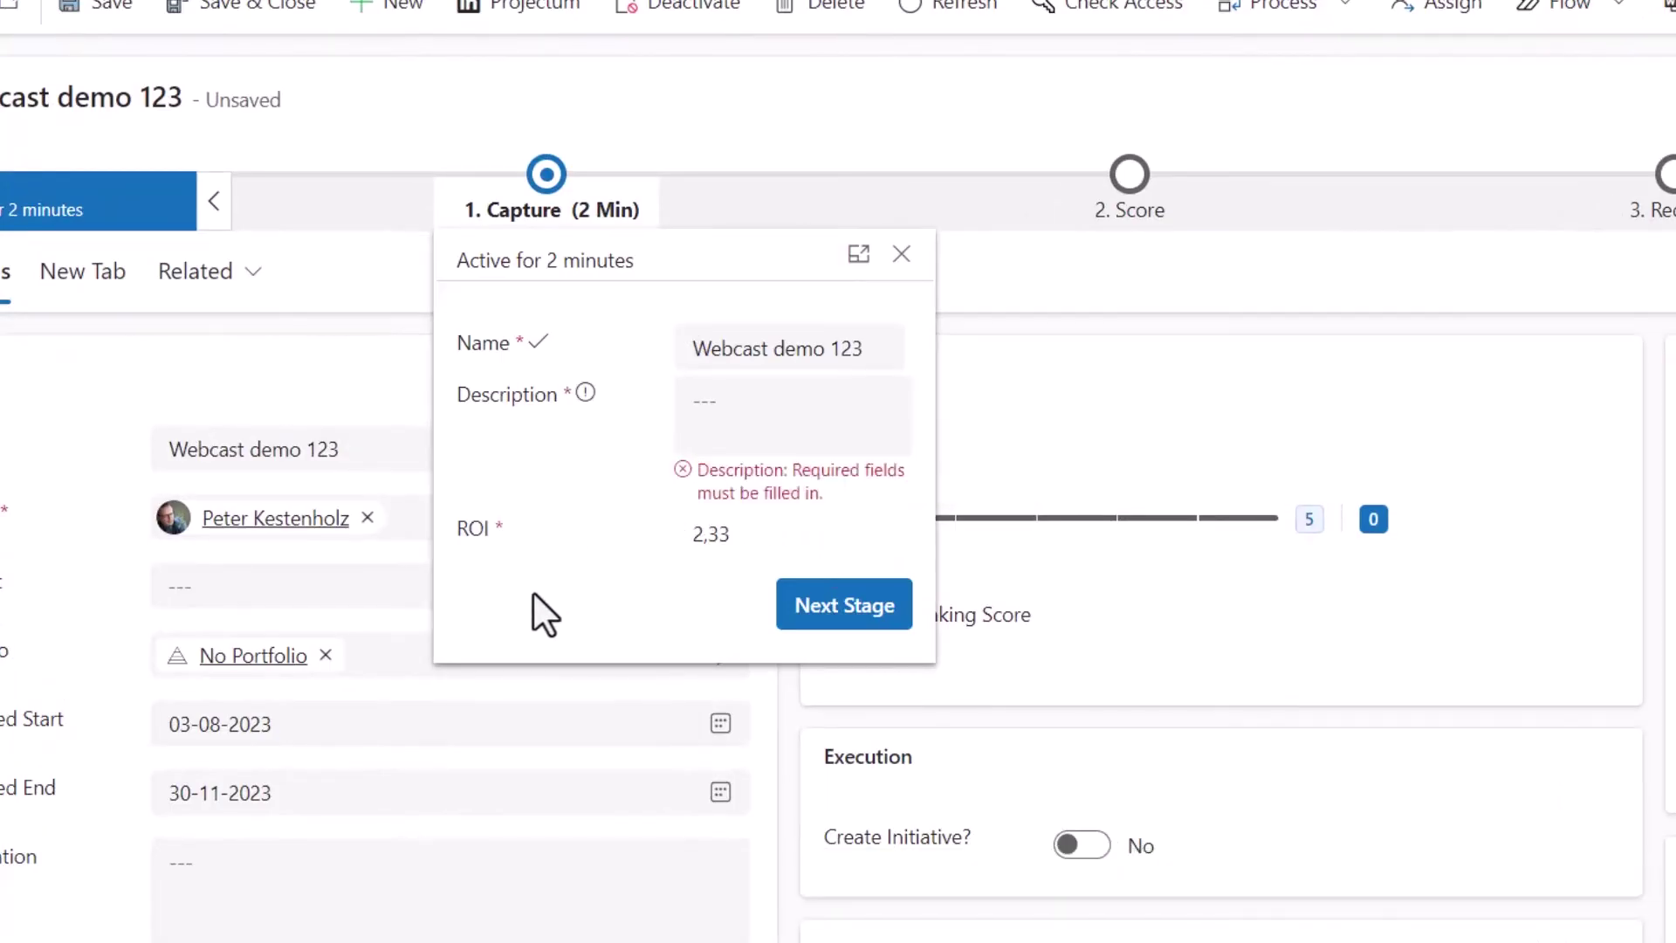
Enter "description" as the required description in the Capture stage and advance the idea to the Score stage
{"action": "left_click", "coordinate": [831, 406]}
{"action": "type", "text": "description"}
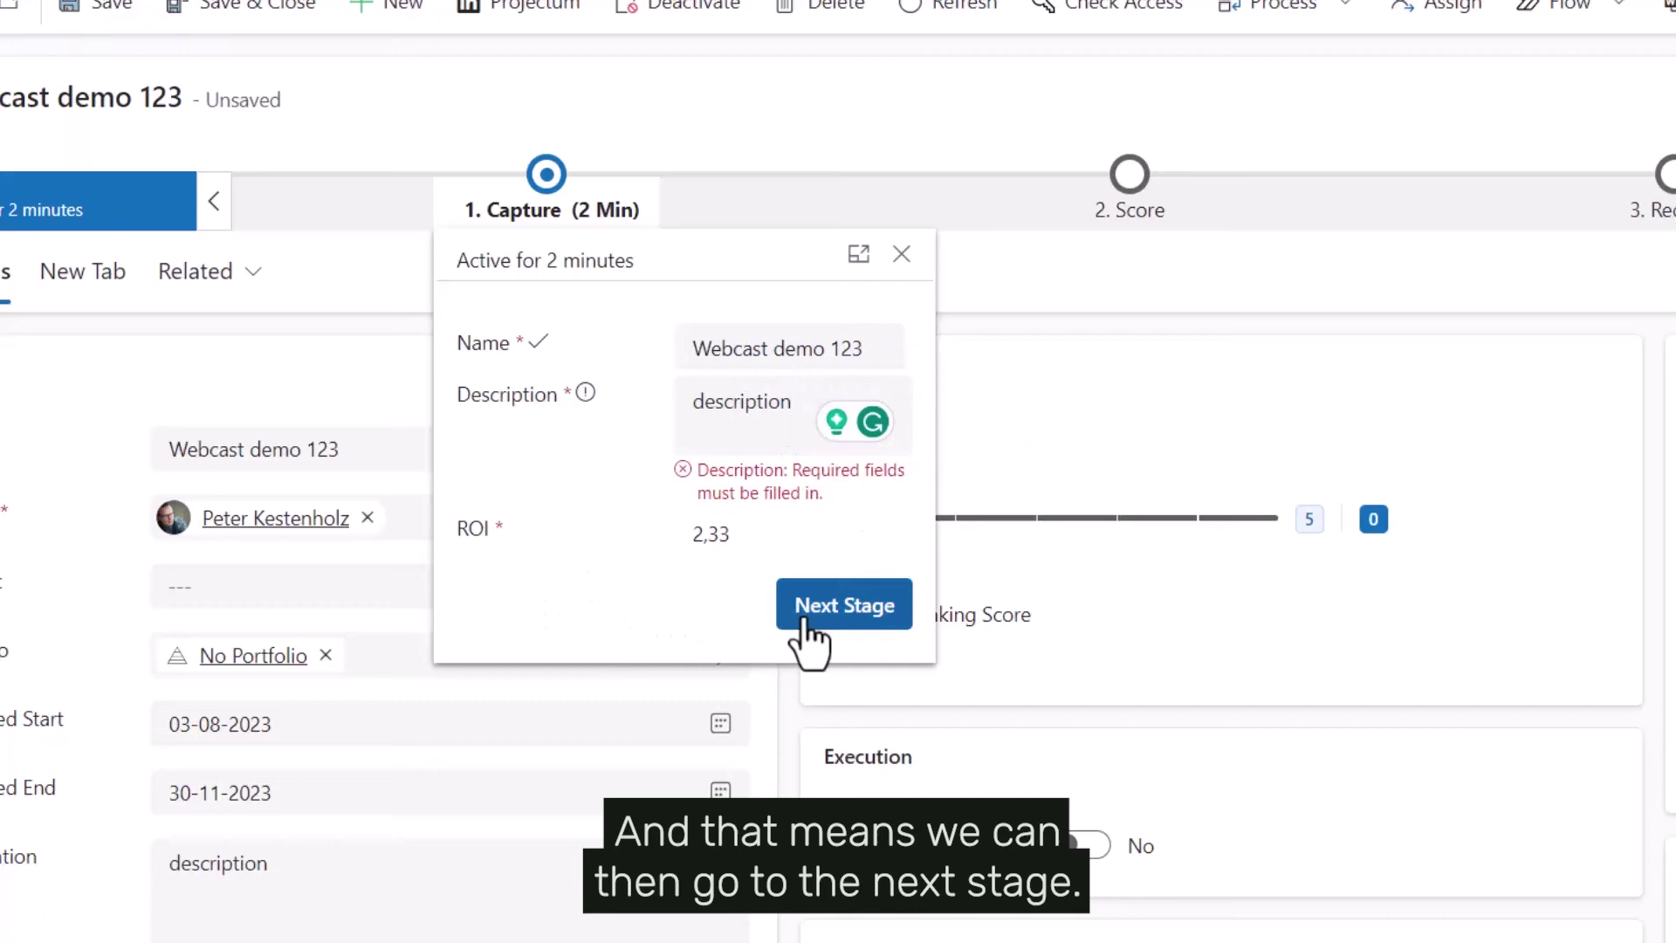
{"action": "left_click", "coordinate": [816, 633]}
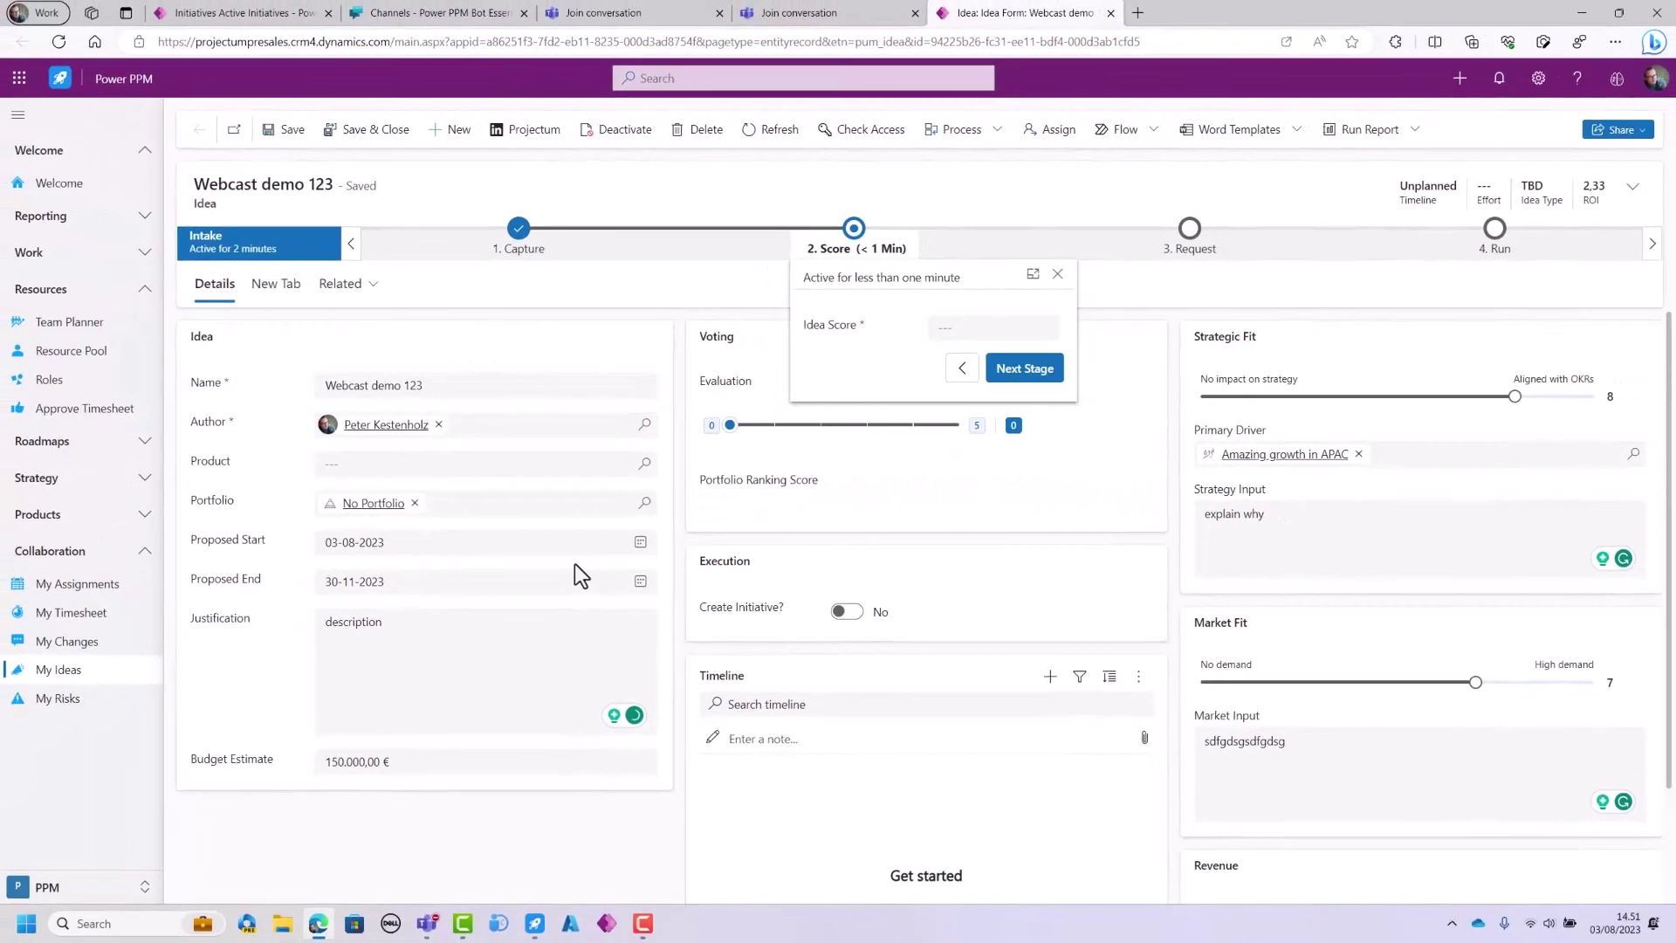
{"action": "left_click", "coordinate": [525, 268]}
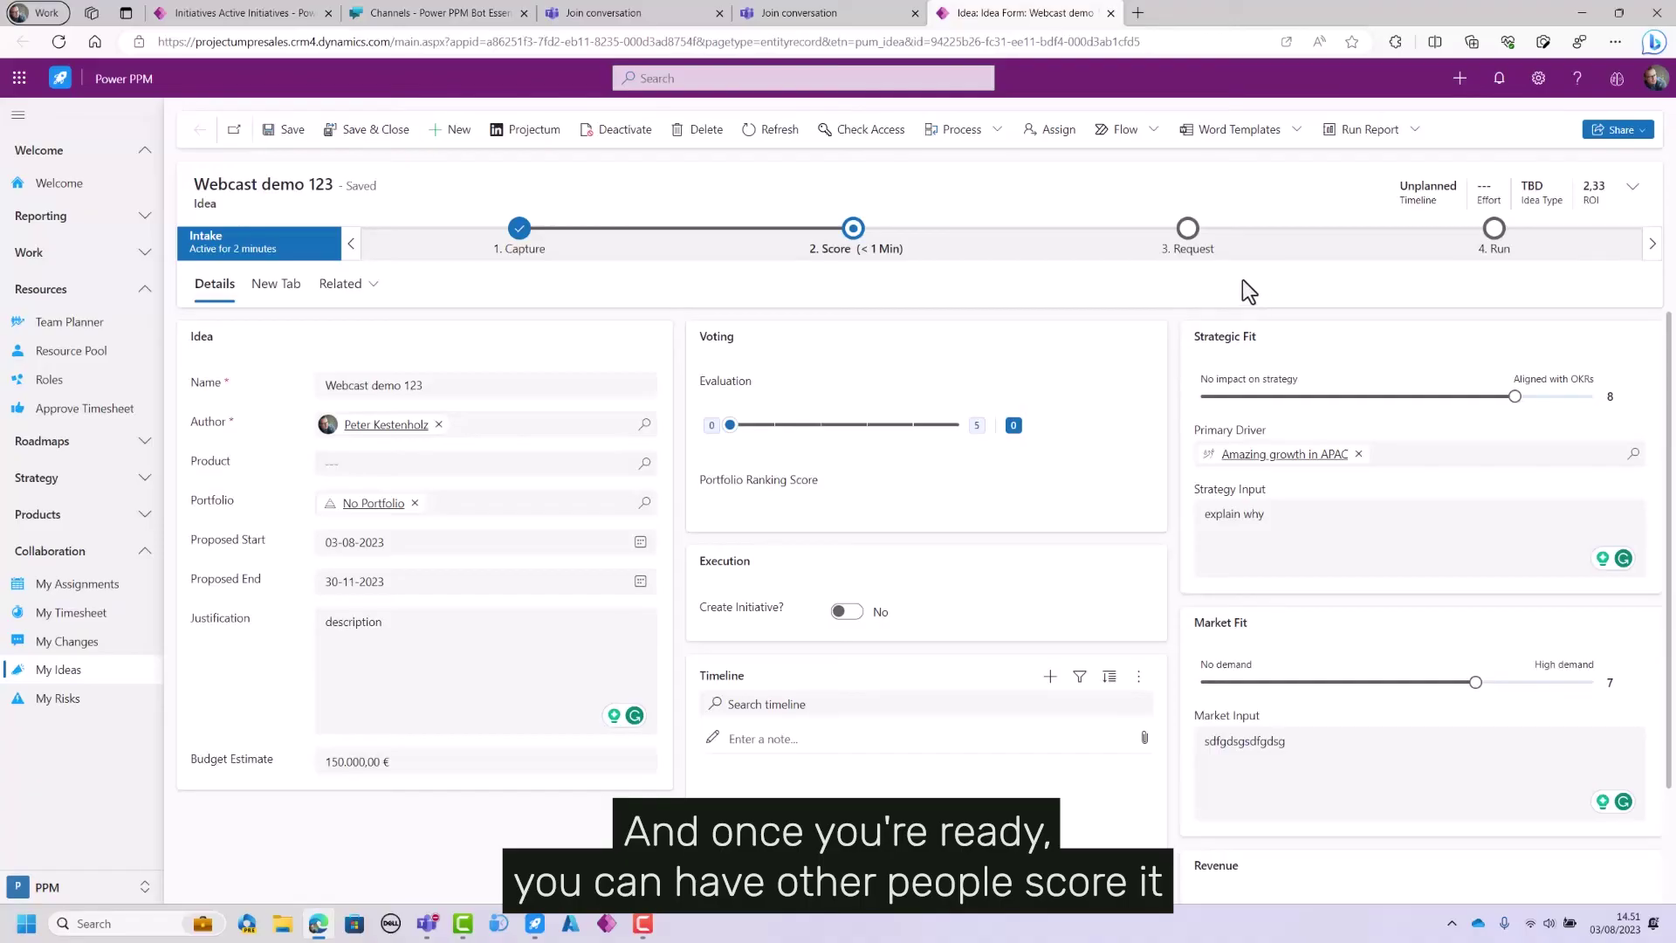
Set Create Initiative to Yes in the idea's Execution section and save the idea
{"action": "scroll", "coordinate": [1067, 480], "scroll_direction": "down", "scroll_amount": 2}
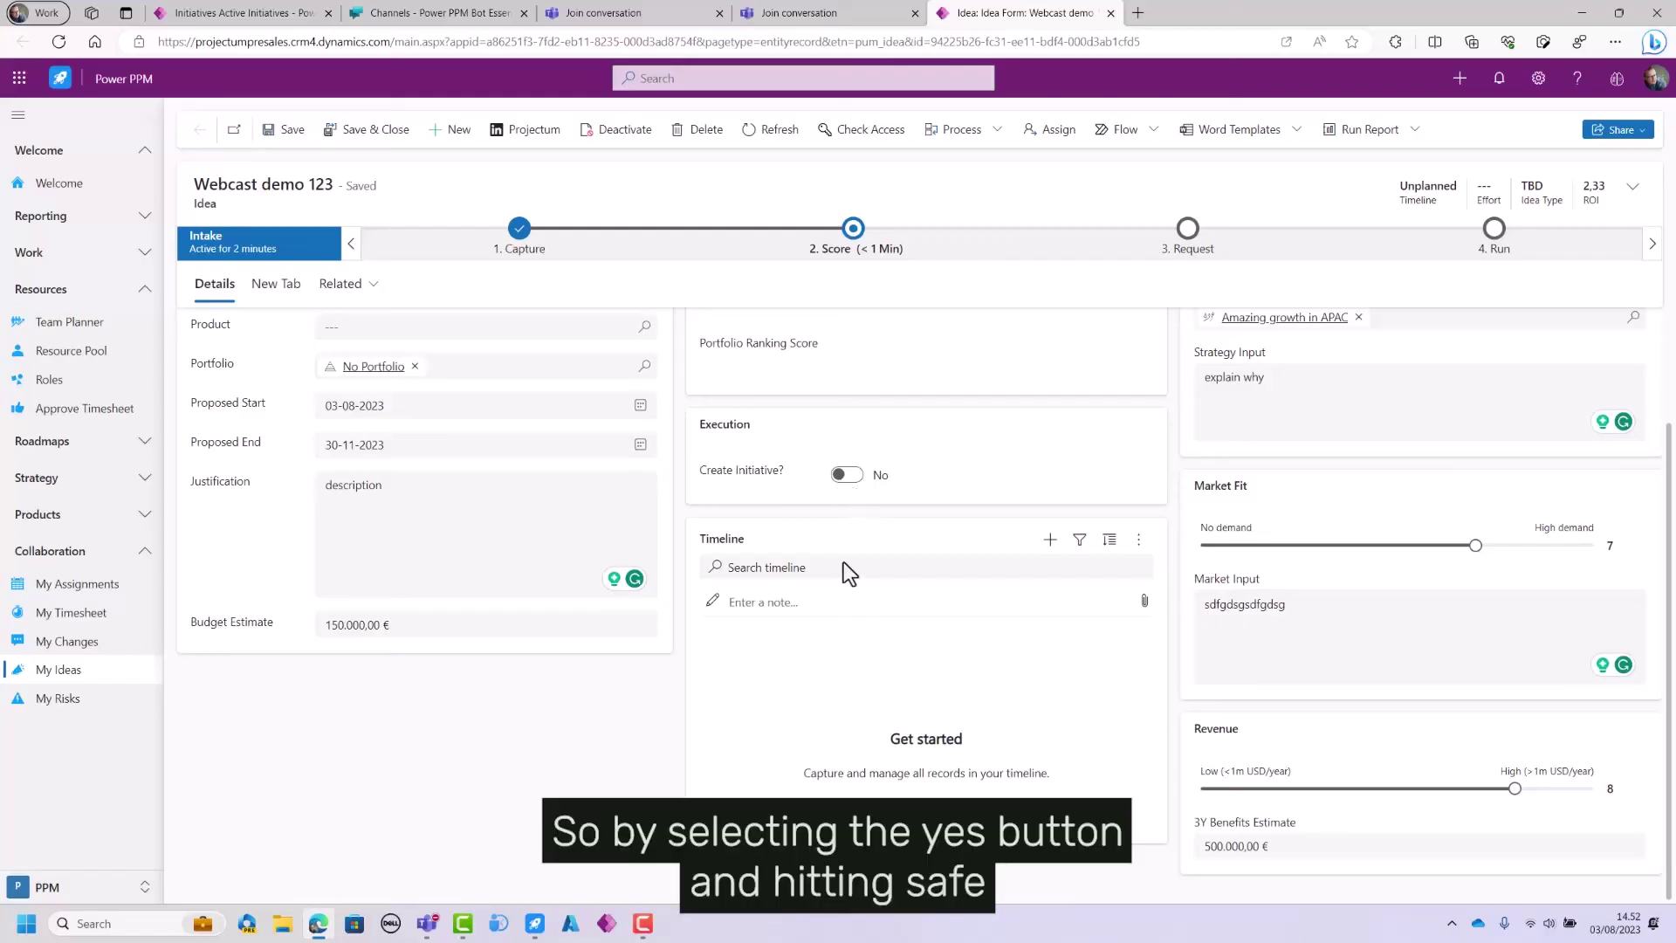
{"action": "left_click", "coordinate": [847, 474]}
{"action": "left_click", "coordinate": [285, 129]}
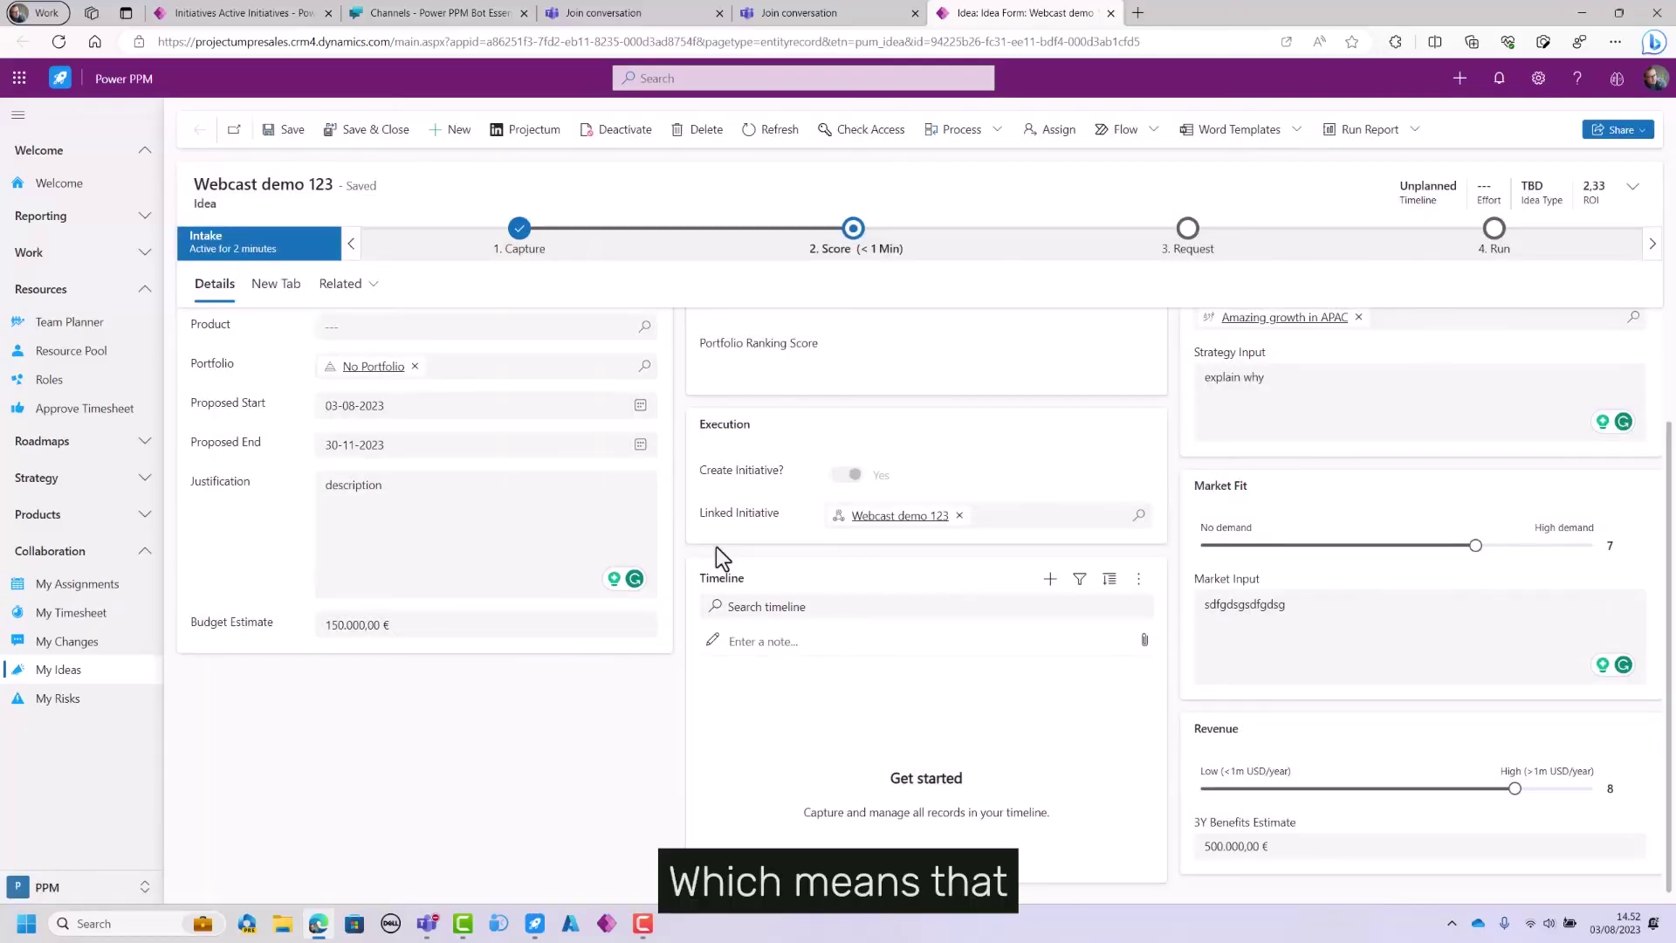
{"action": "scroll", "coordinate": [716, 547], "scroll_direction": "up", "scroll_amount": 3}
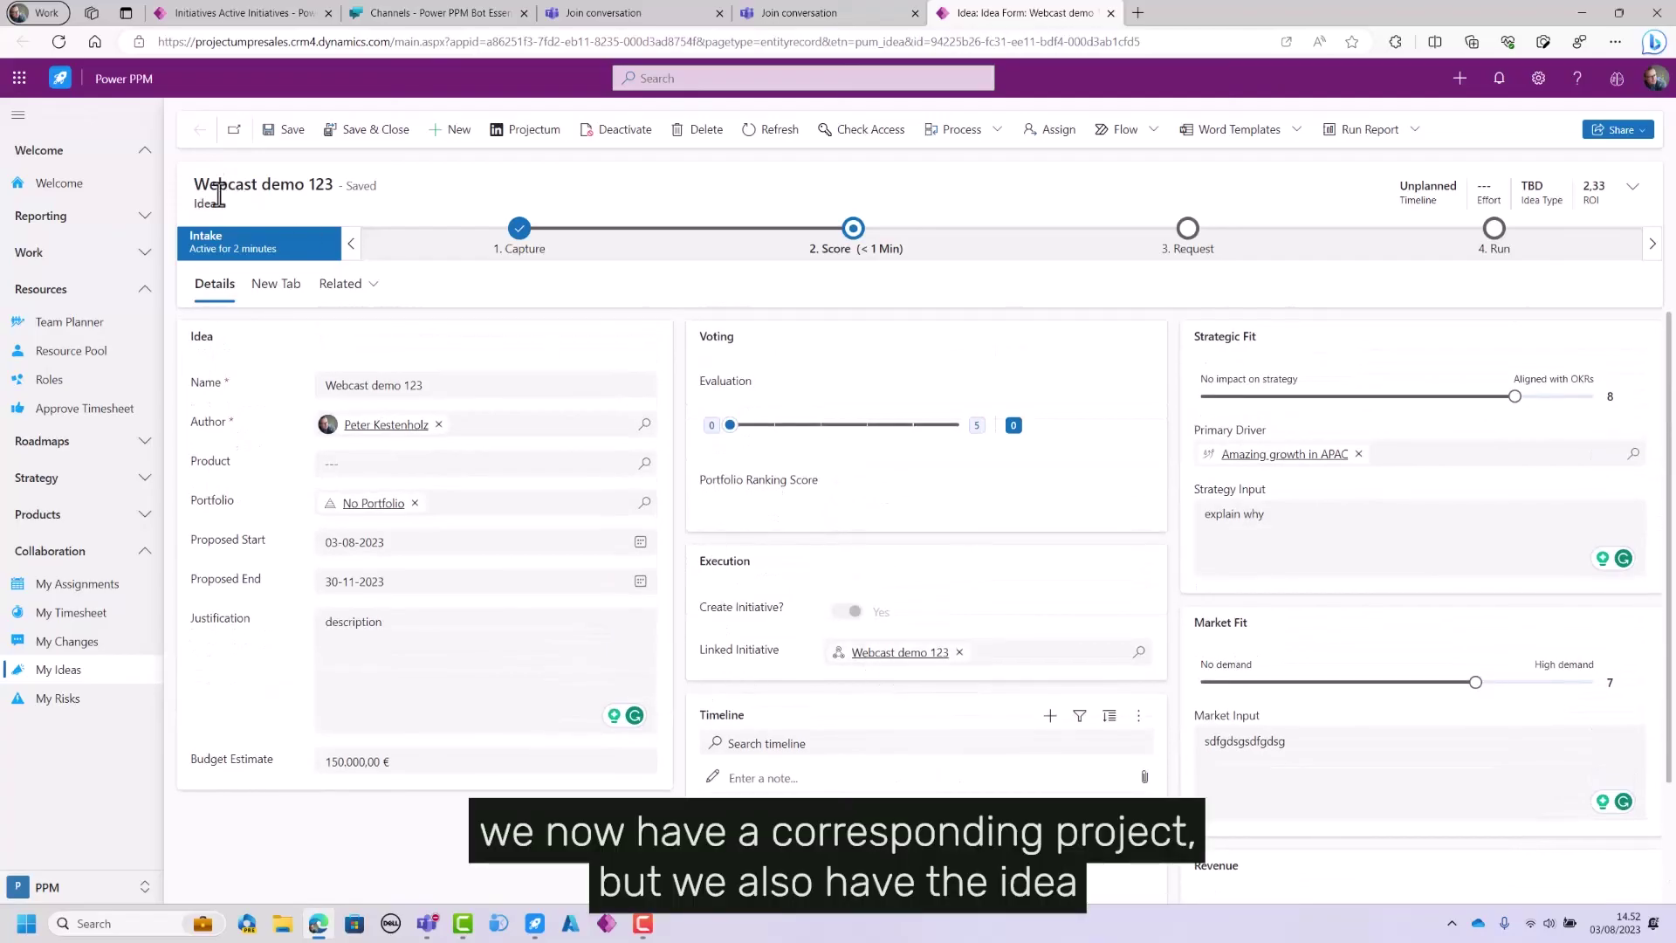
{"action": "left_click_drag", "start_coordinate": [193, 183], "coordinate": [307, 222]}
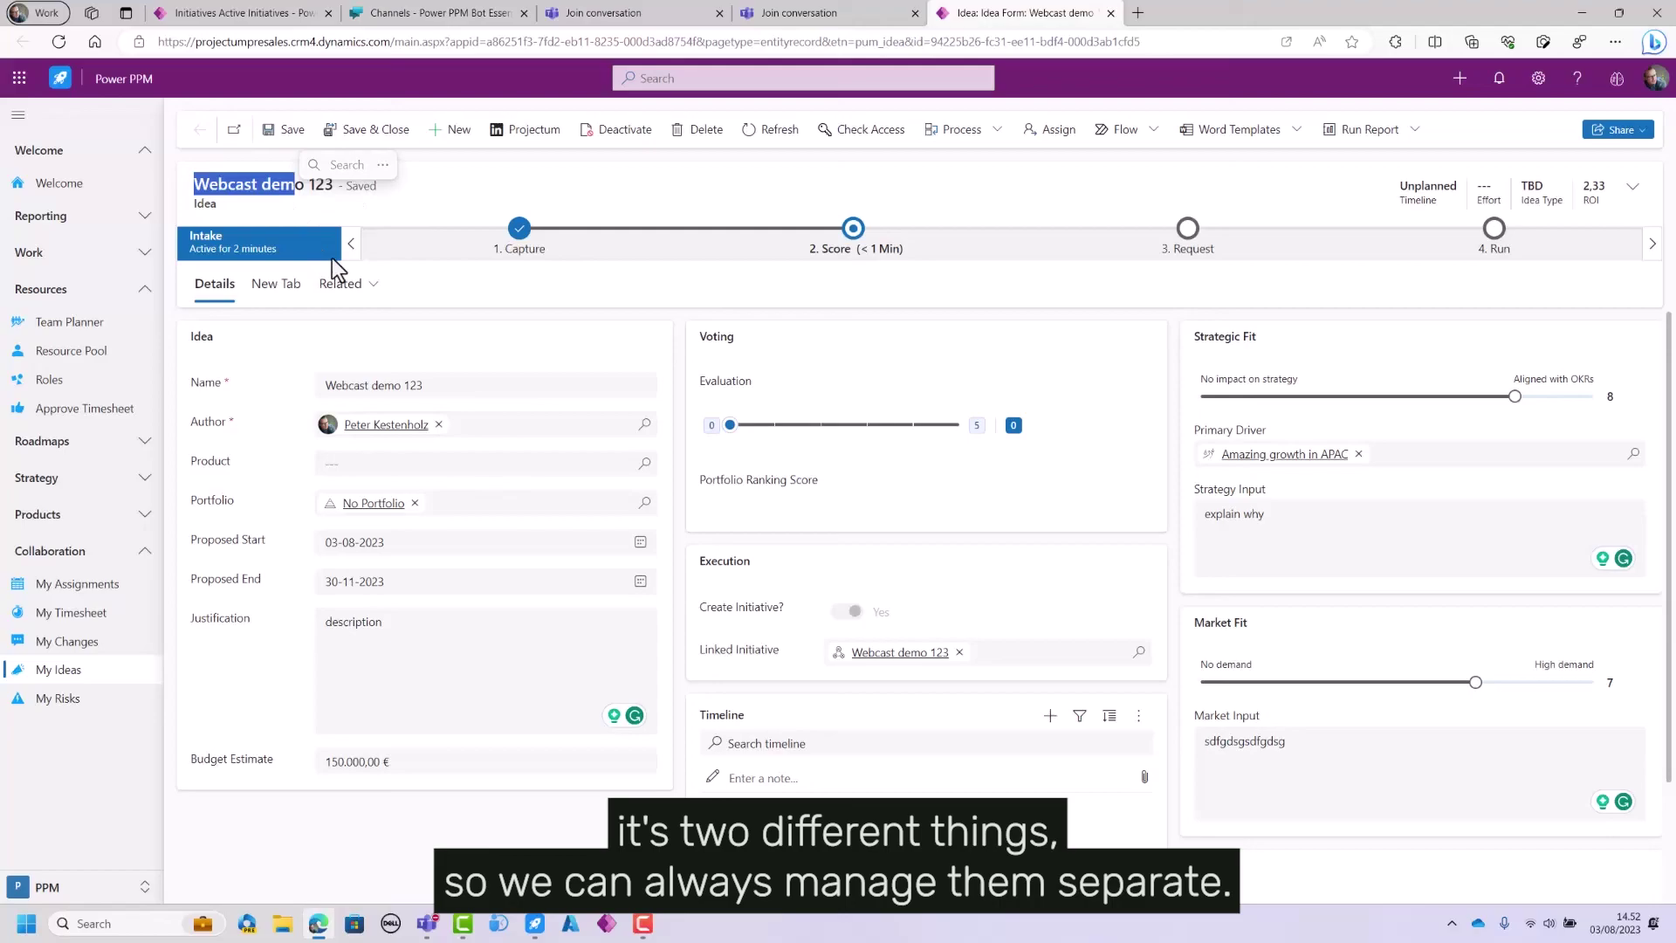